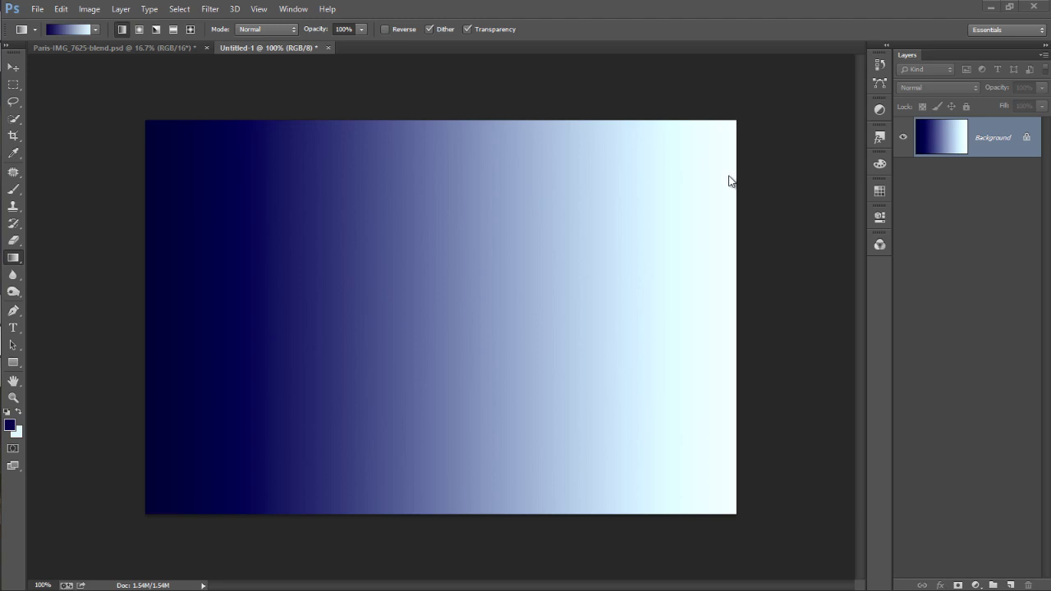
Show the image's channels and load the luminosity of the composite RGB channel as a selection.
left_click(880, 244)
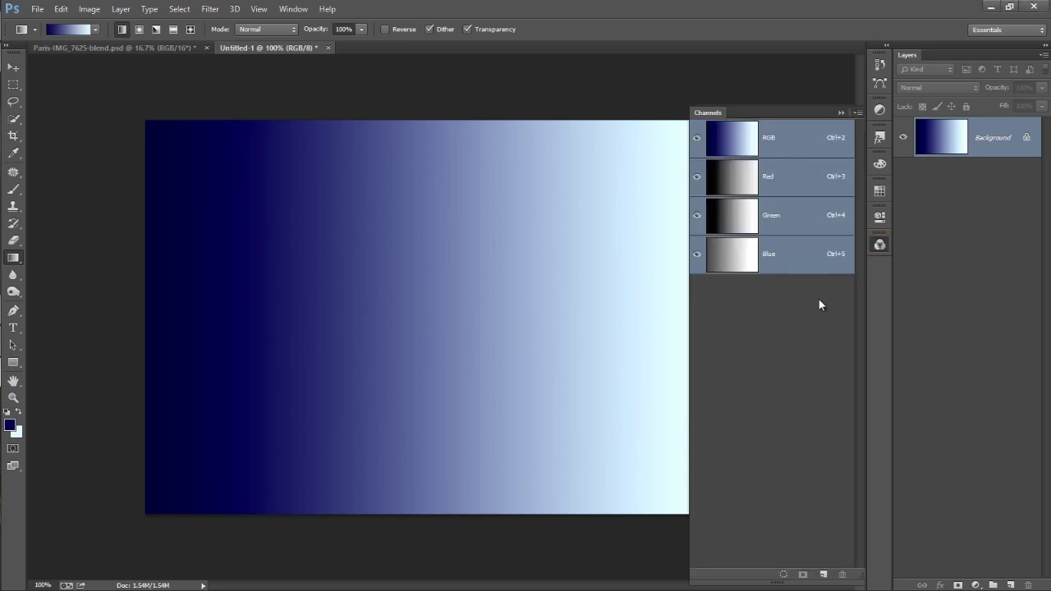
left_click(293, 9)
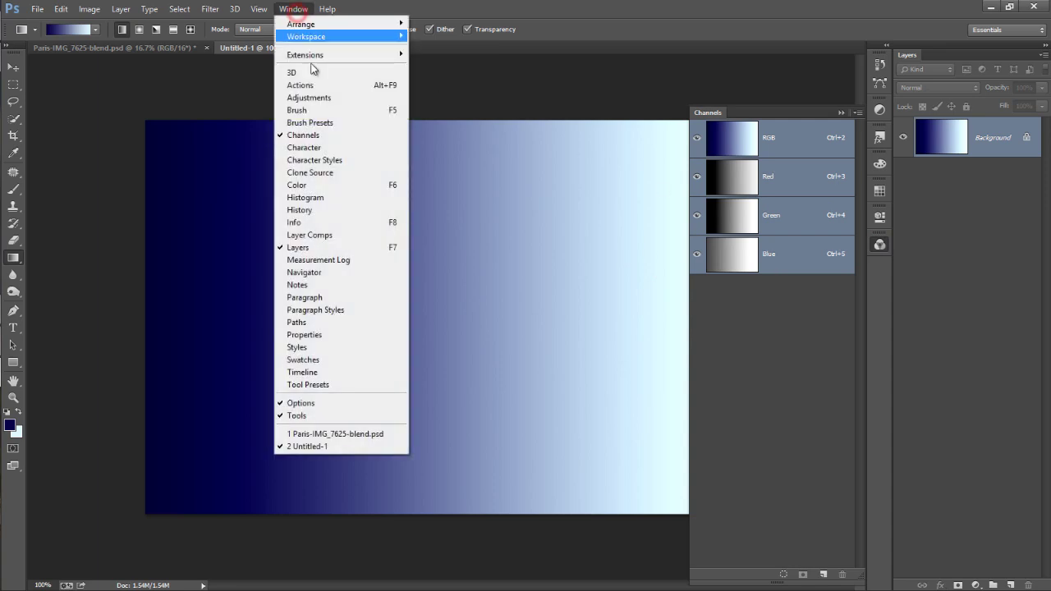
left_click(785, 303)
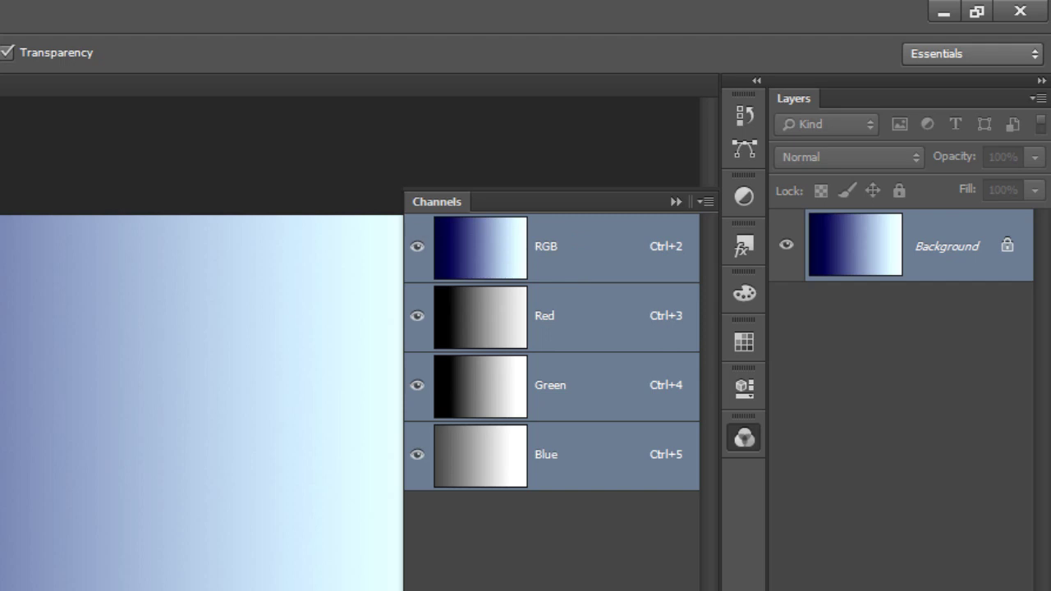
key("ctrl")
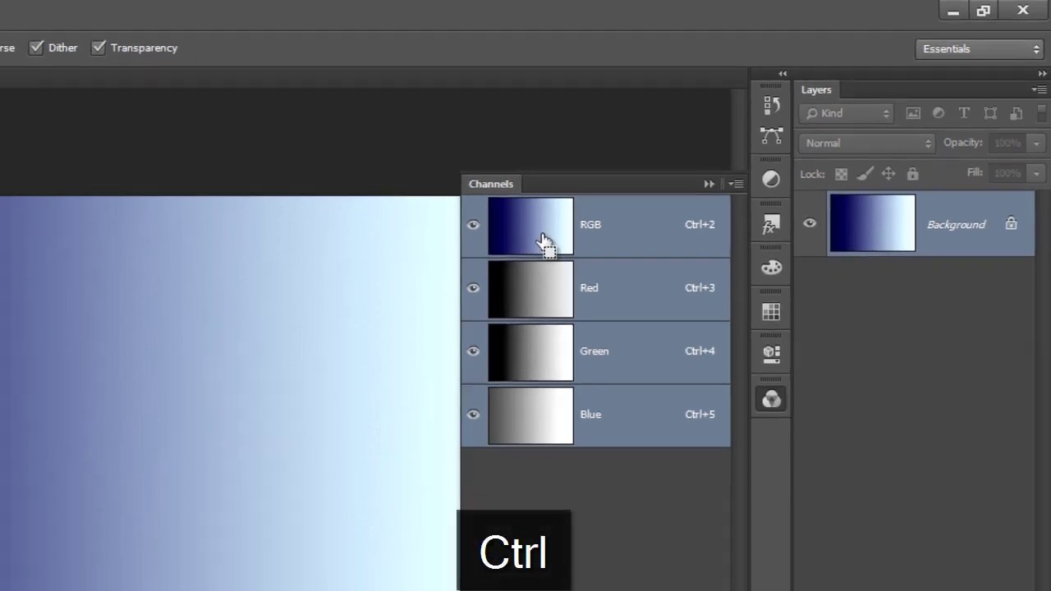
left_click(493, 264, "ctrl")
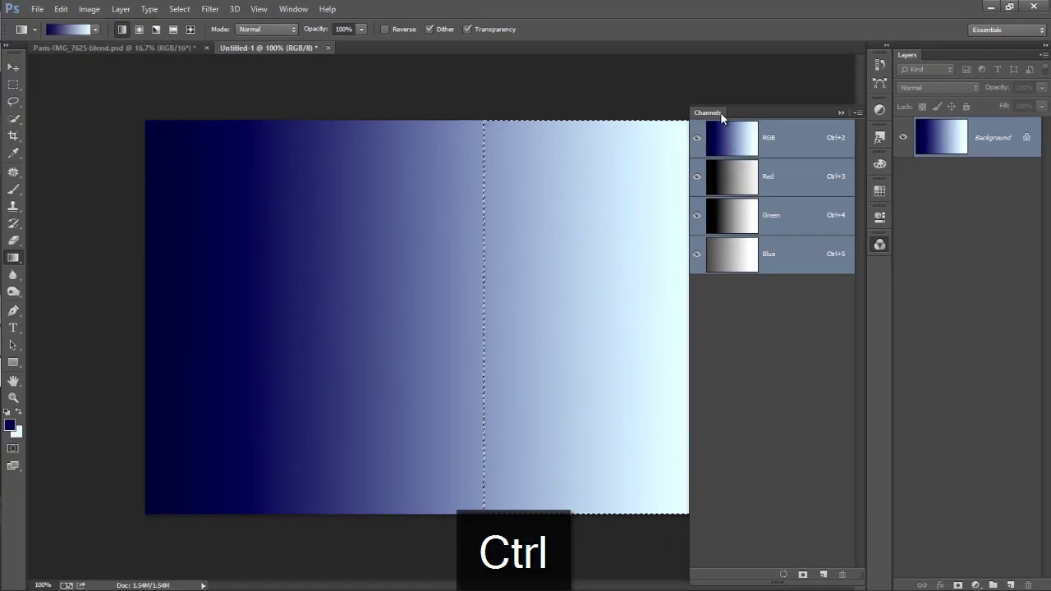
Dock the channel list beside the layers and save the luminosity selection as a channel named "Lights 1".
left_click_drag(721, 111, 813, 130)
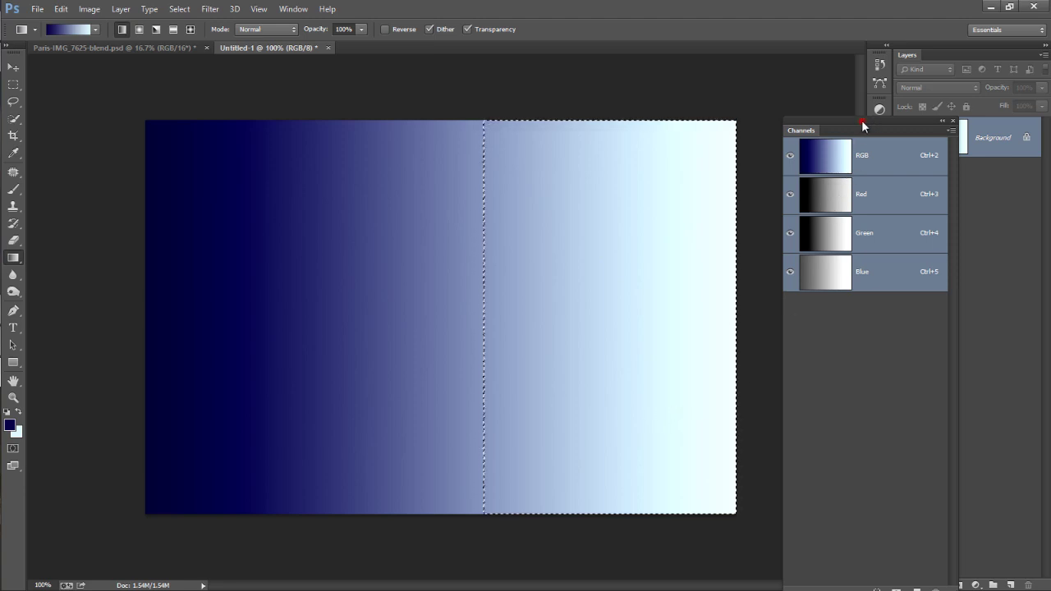
left_click_drag(864, 126, 852, 87)
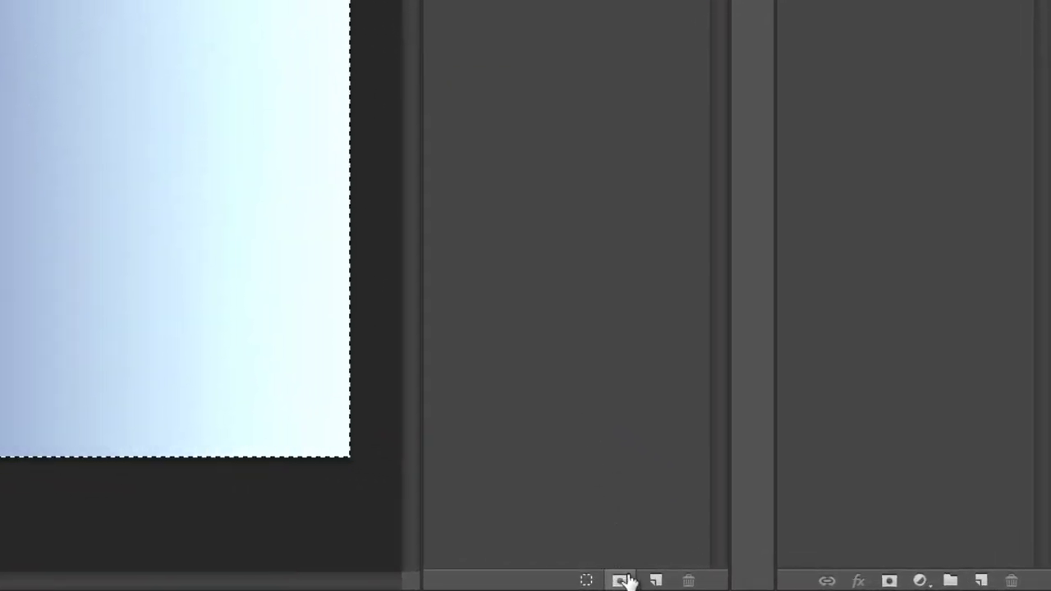
left_click(622, 581)
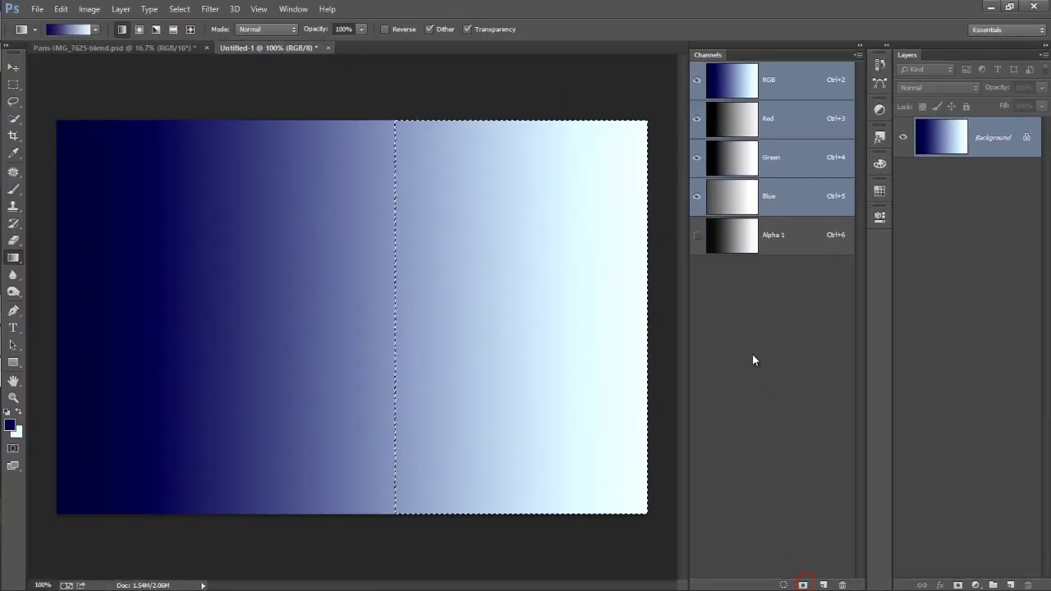
left_click(734, 235)
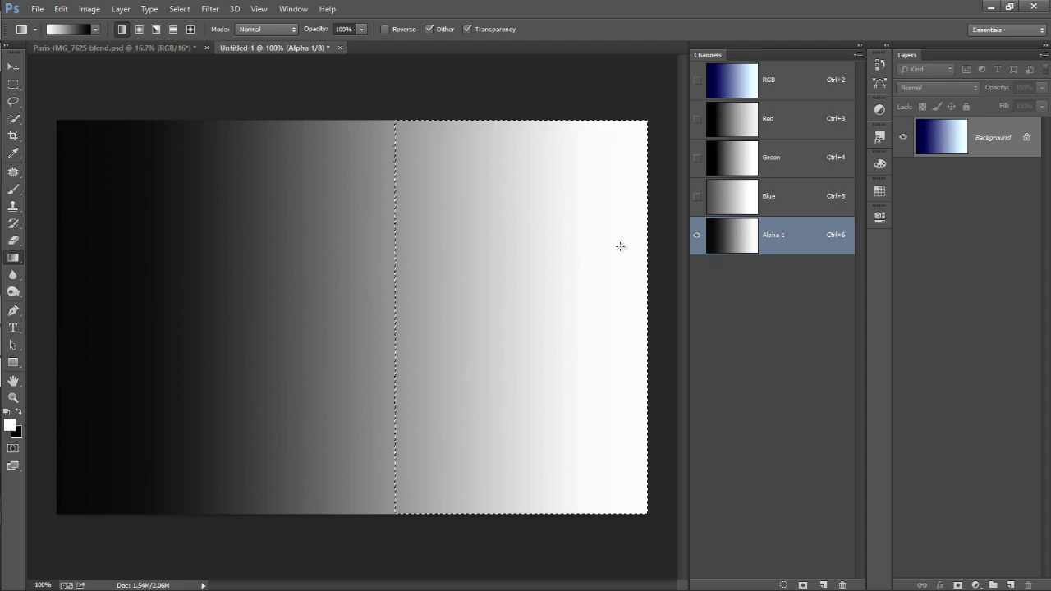
double_click(773, 235)
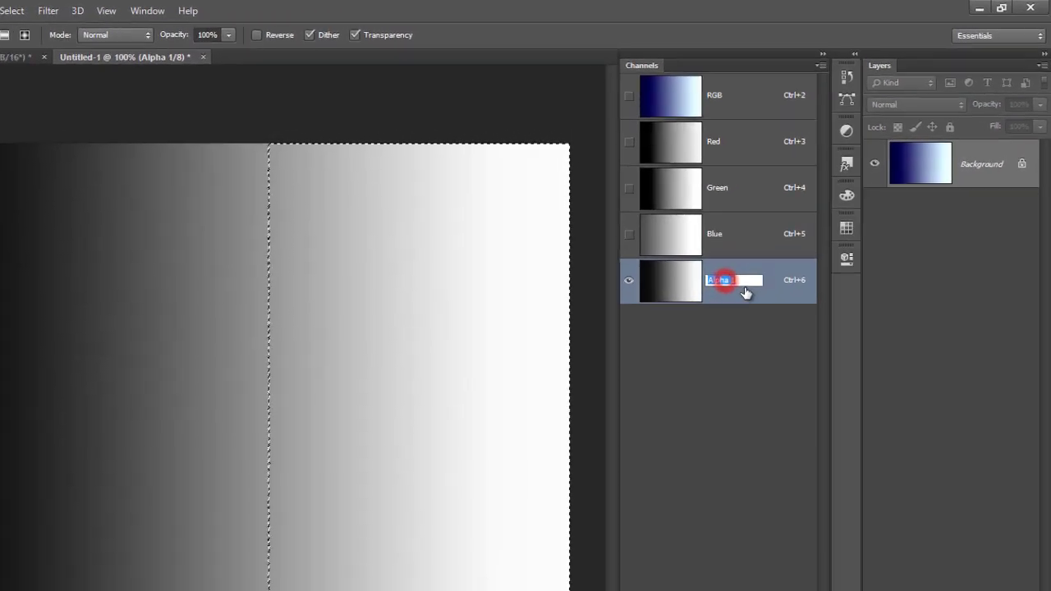
type("Lights ")
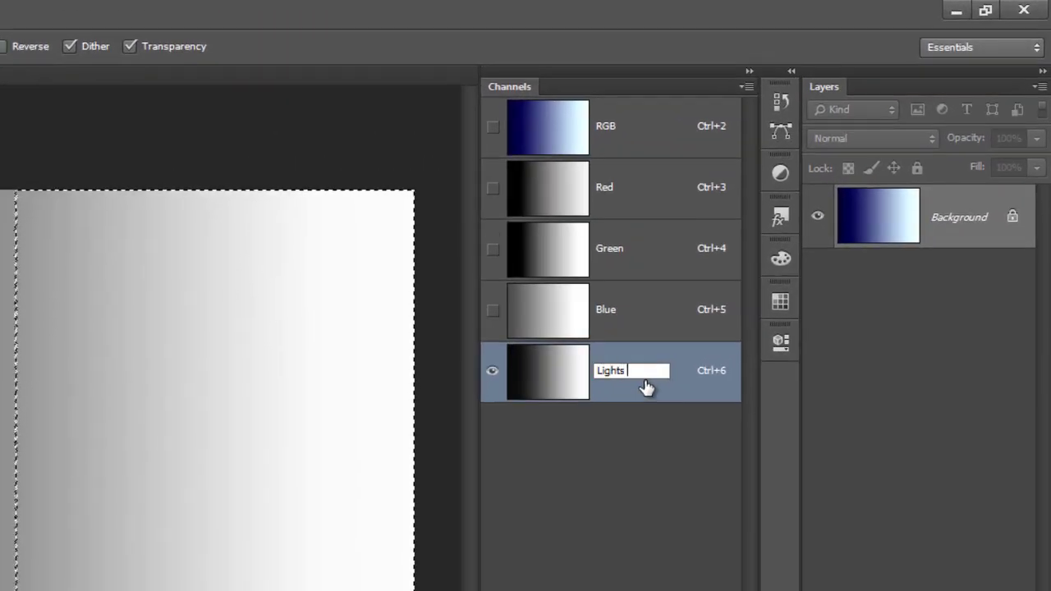
type("1")
key("Return")
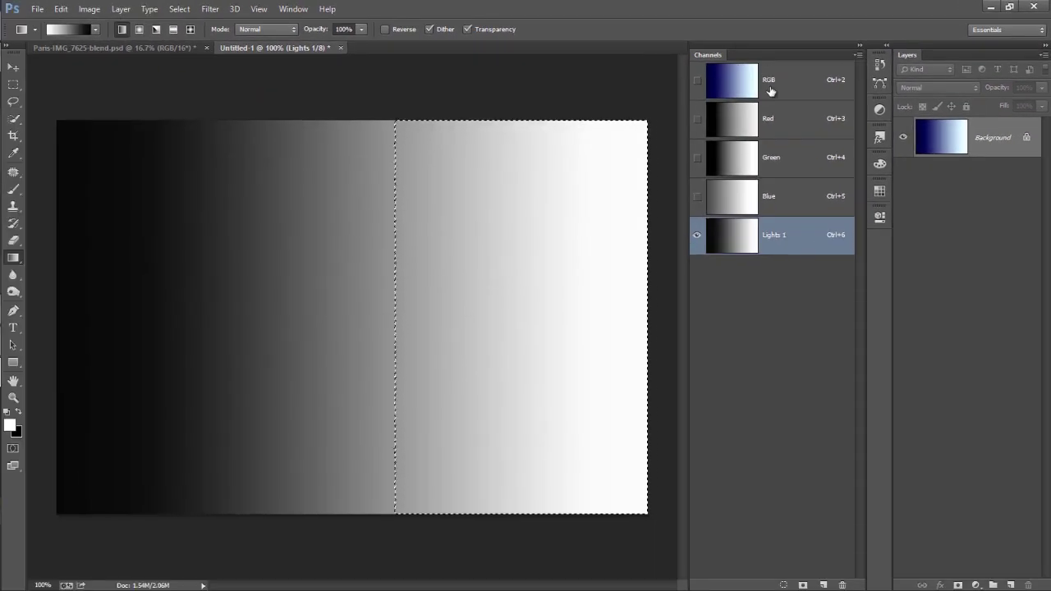
Return to the composite RGB view and make a fresh luminosity selection from the RGB channel, intersected with itself once.
left_click(745, 82)
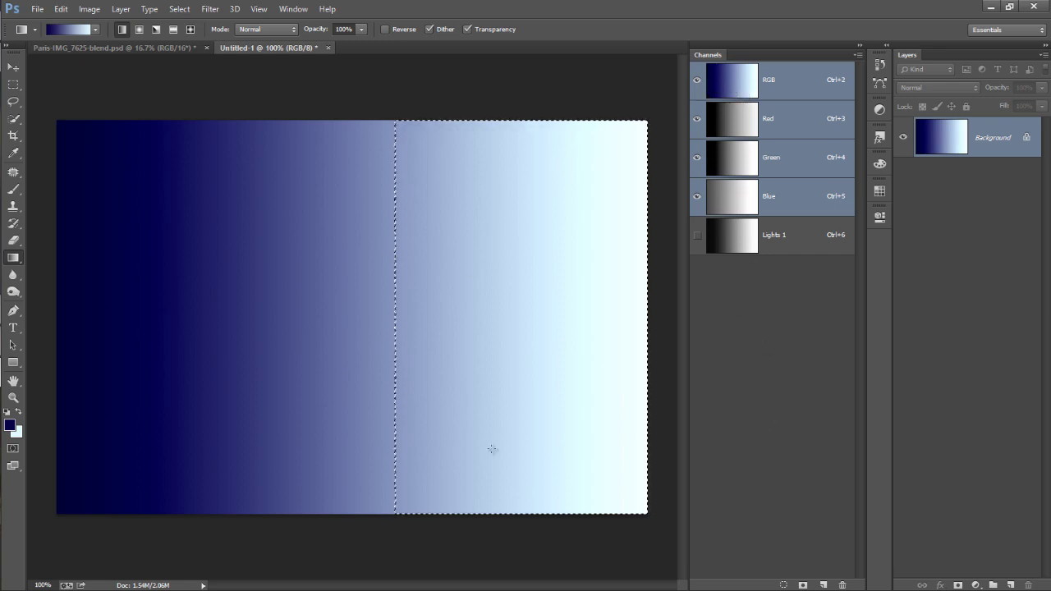
key("ctrl+d")
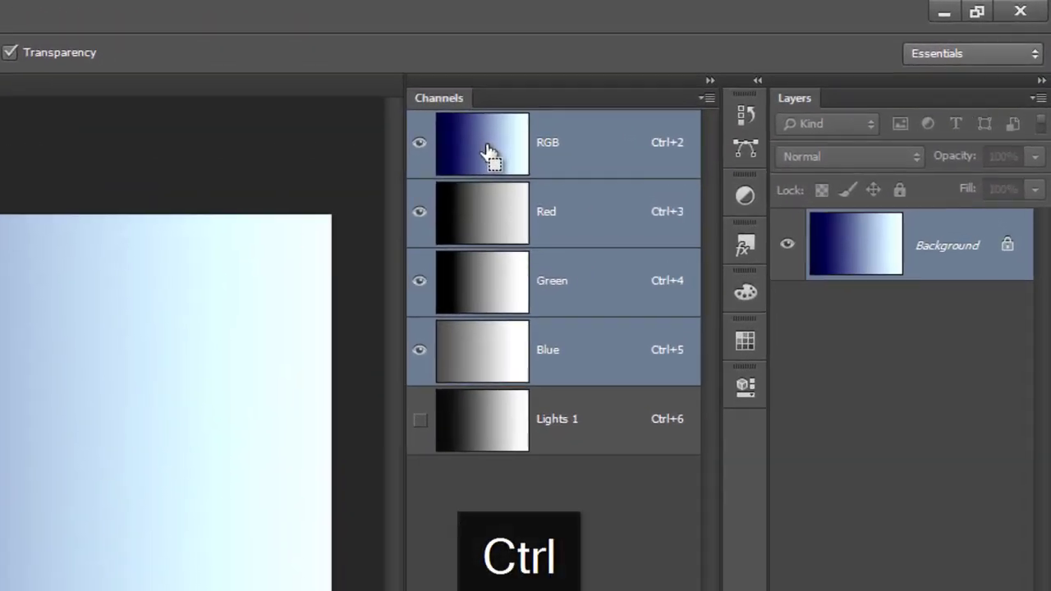
left_click(520, 144, "ctrl")
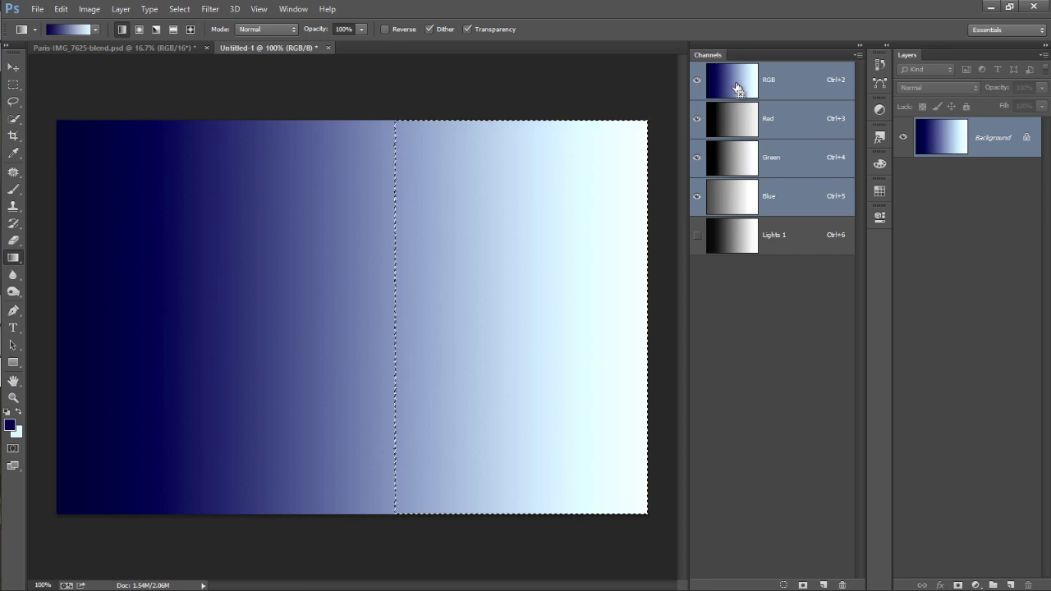
left_click(738, 86, "ctrl+alt+shift")
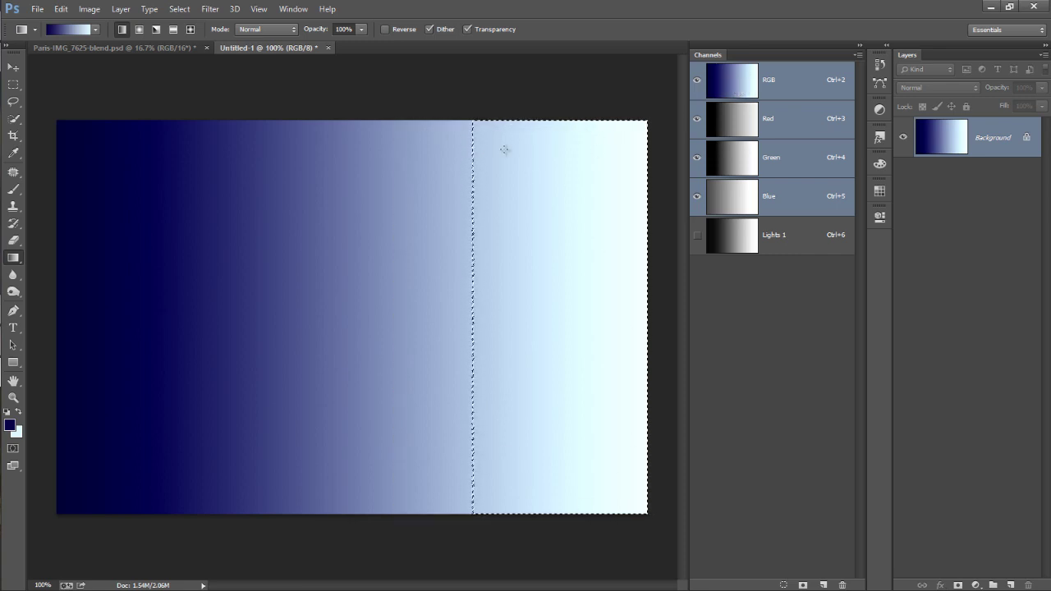
Save the narrowed selection as a channel named "Lights 2" and compare it with the Lights 1 channel.
left_click(801, 584)
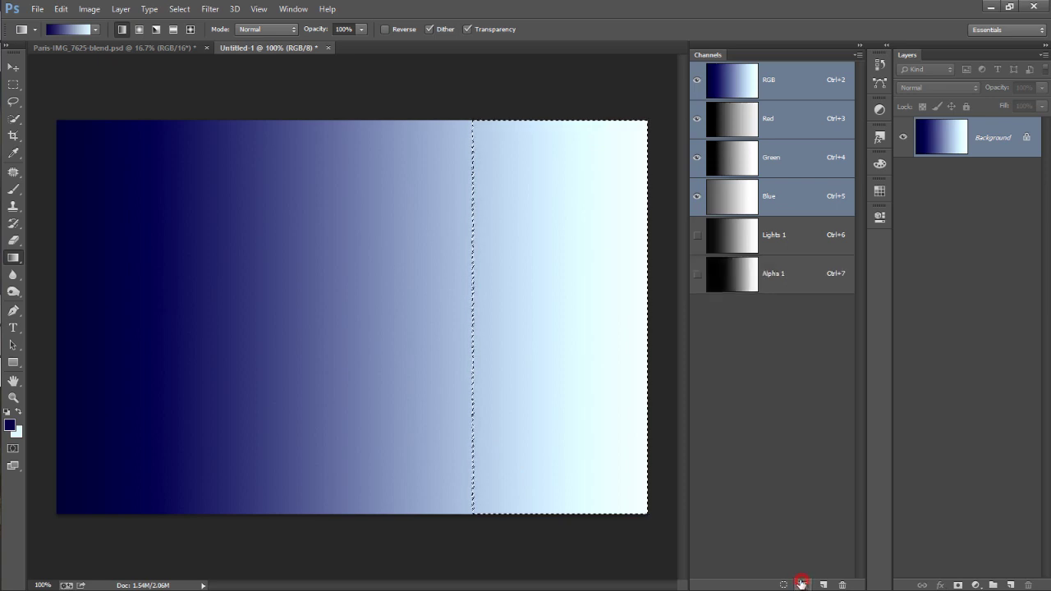
left_click(740, 237)
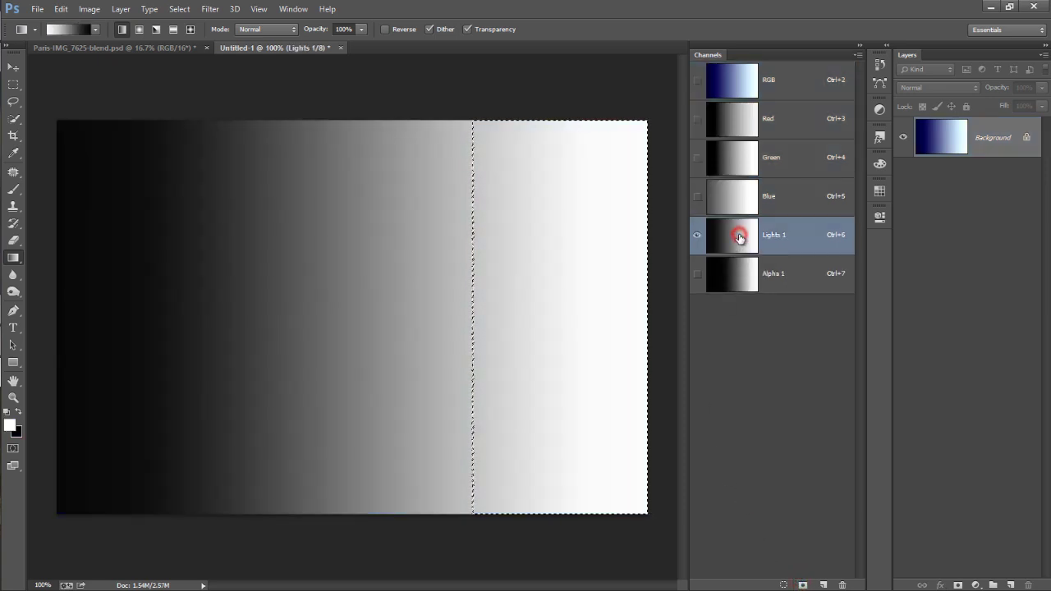
left_click(741, 279)
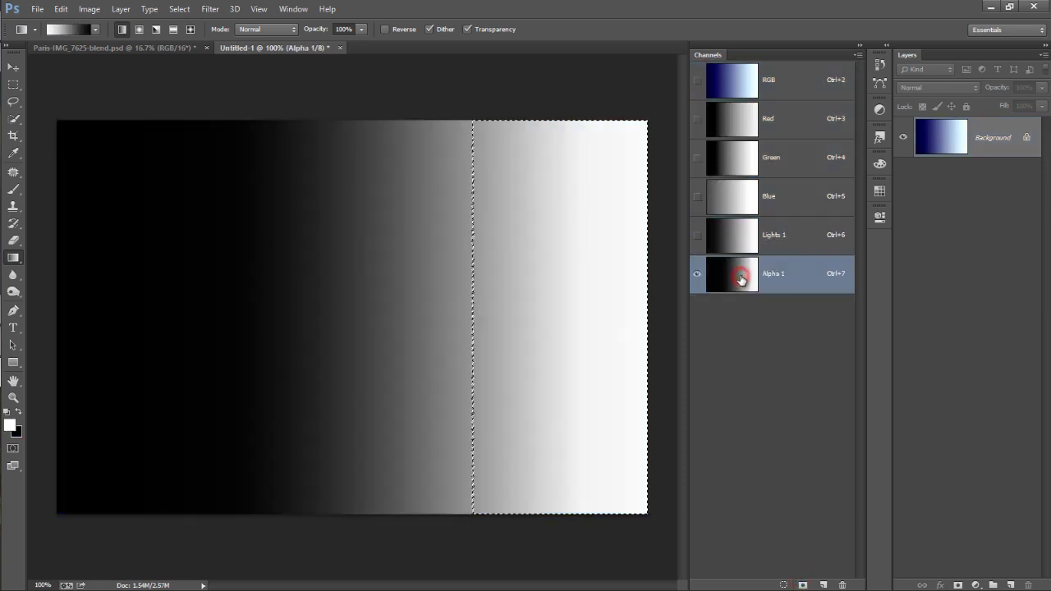
double_click(776, 276)
type("L")
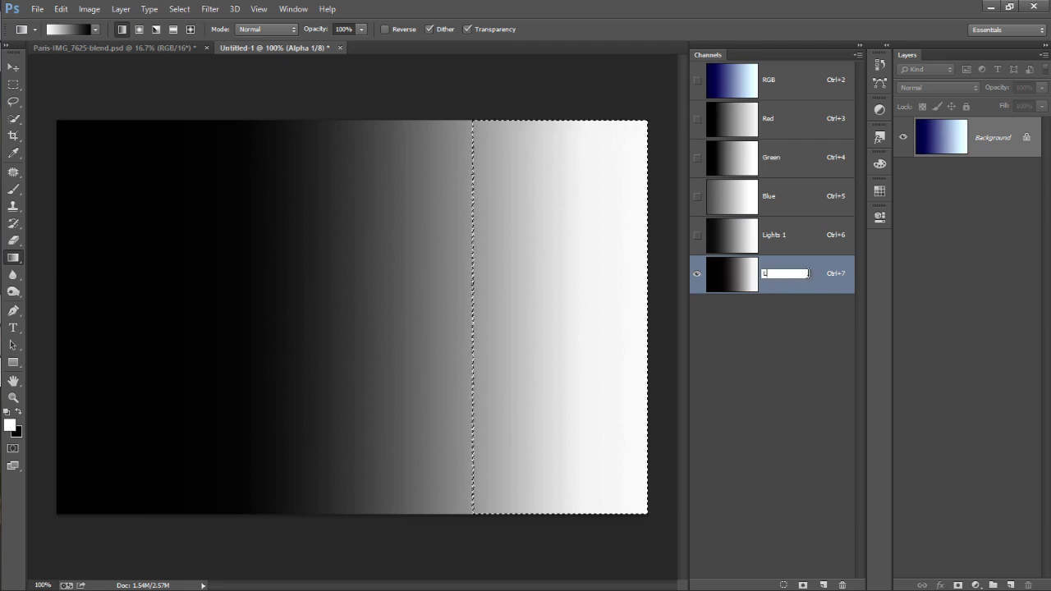
type("ights 2")
key("Return")
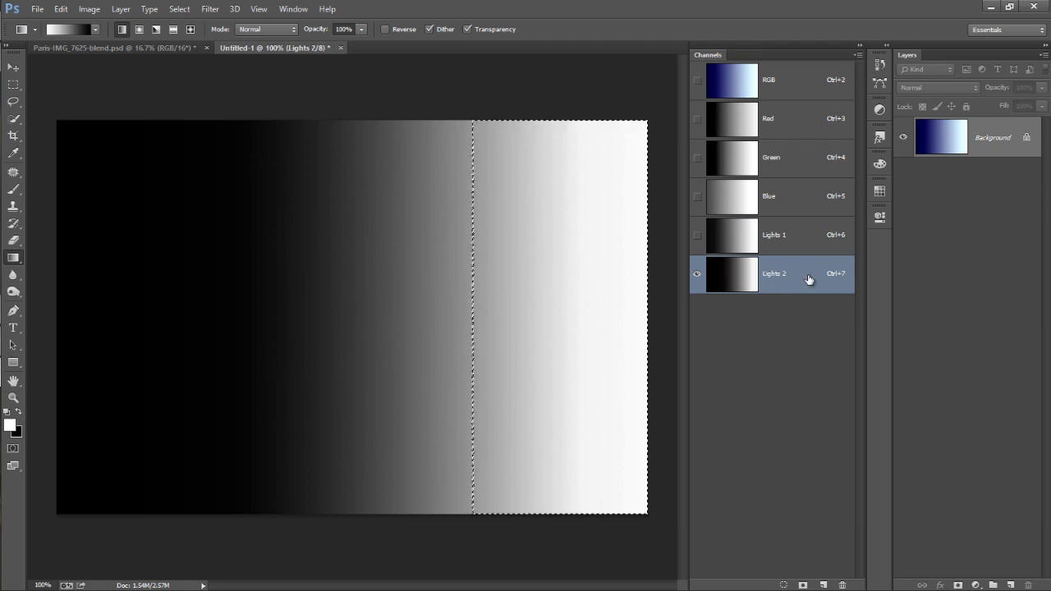
left_click(777, 238)
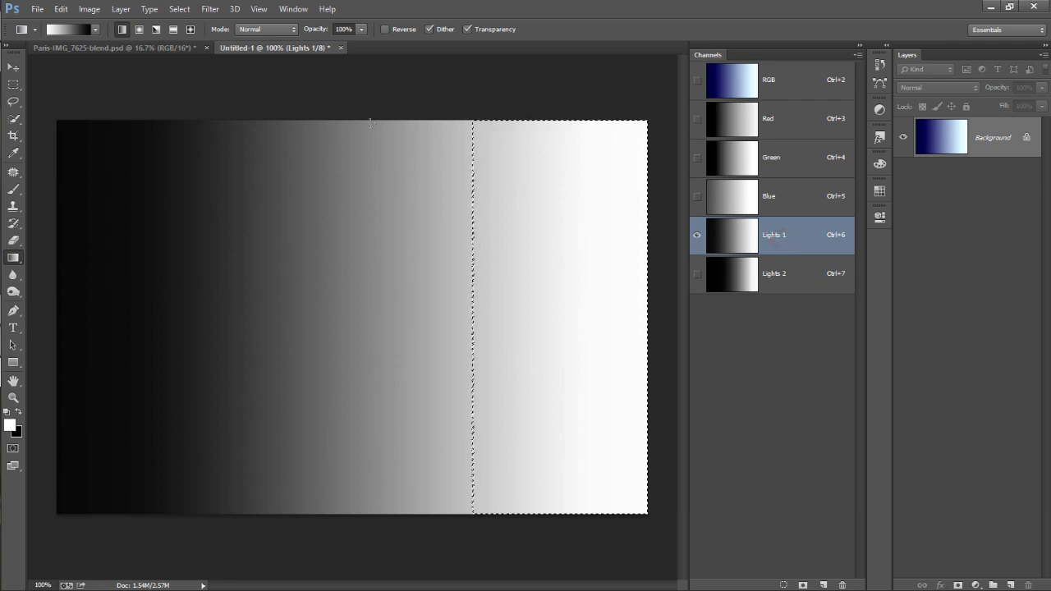
left_click(796, 287)
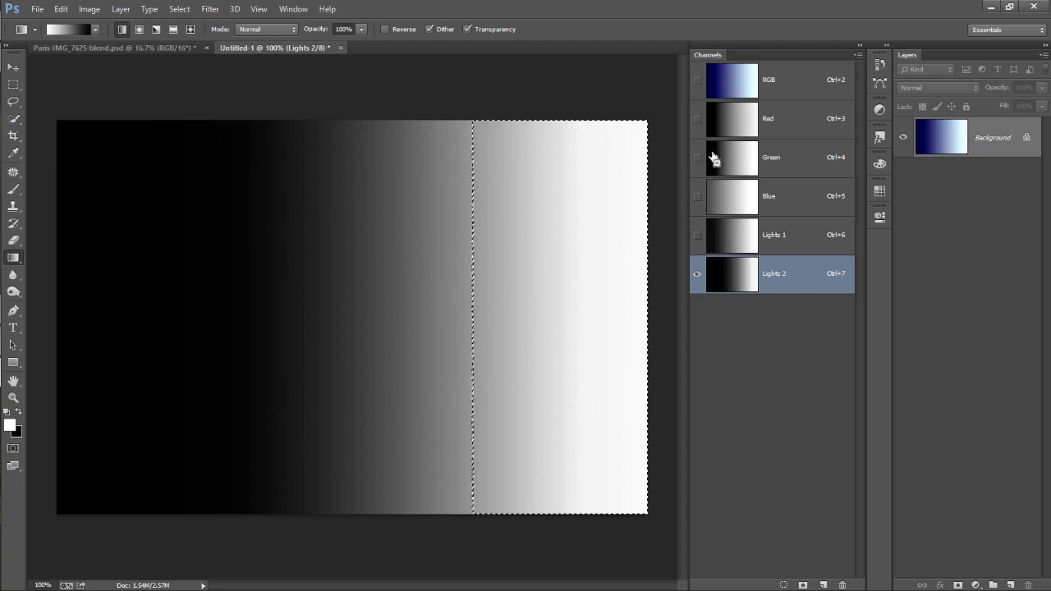
Intersect the selection twice more with the RGB channel's luminosity and save it as a channel named "Lights 3".
left_click(734, 85, "ctrl")
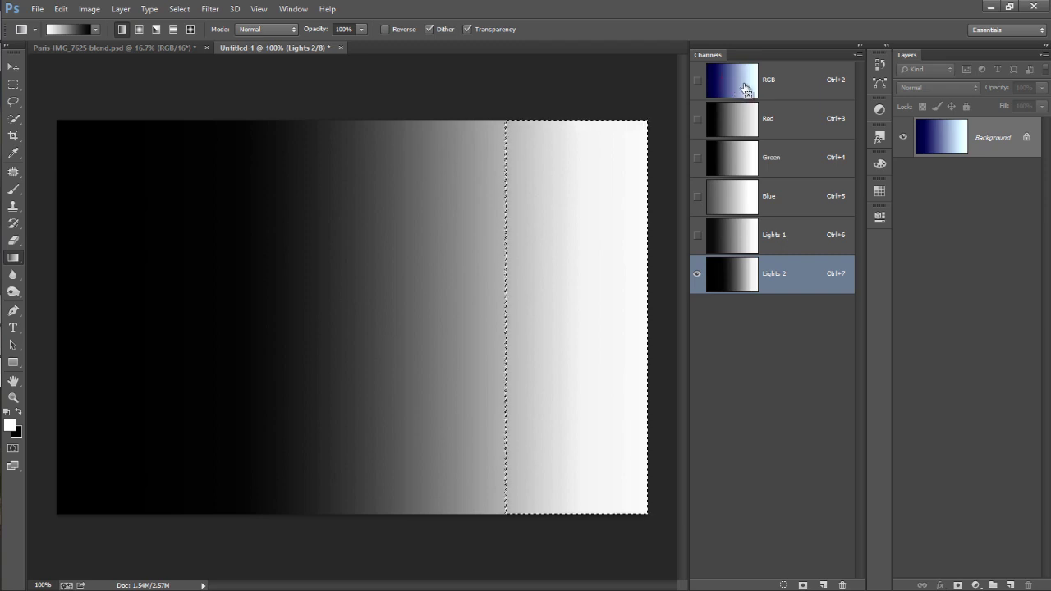
left_click(743, 84, "ctrl+alt+shift")
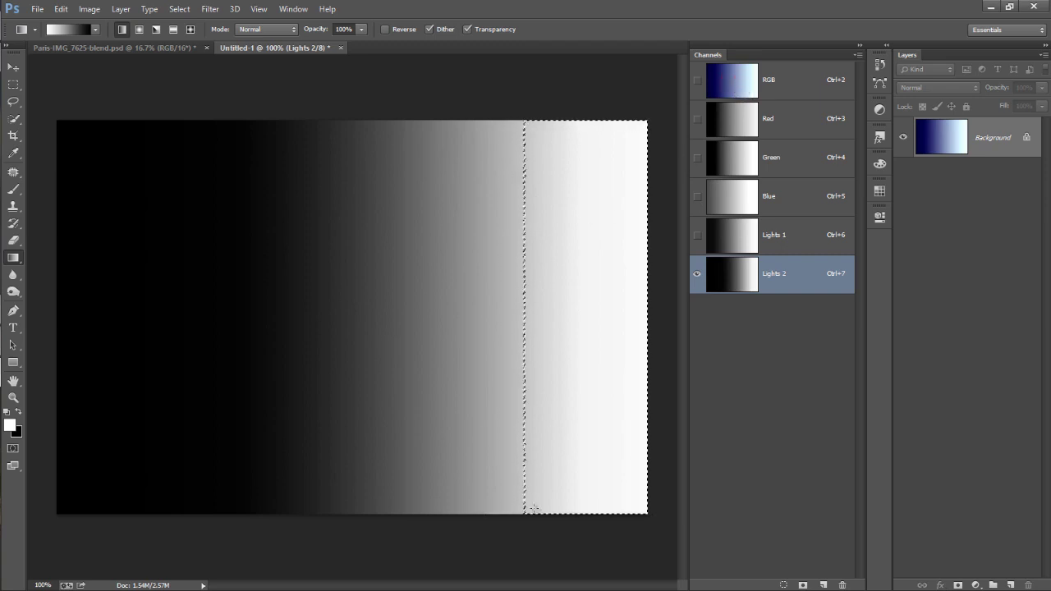
left_click(803, 584)
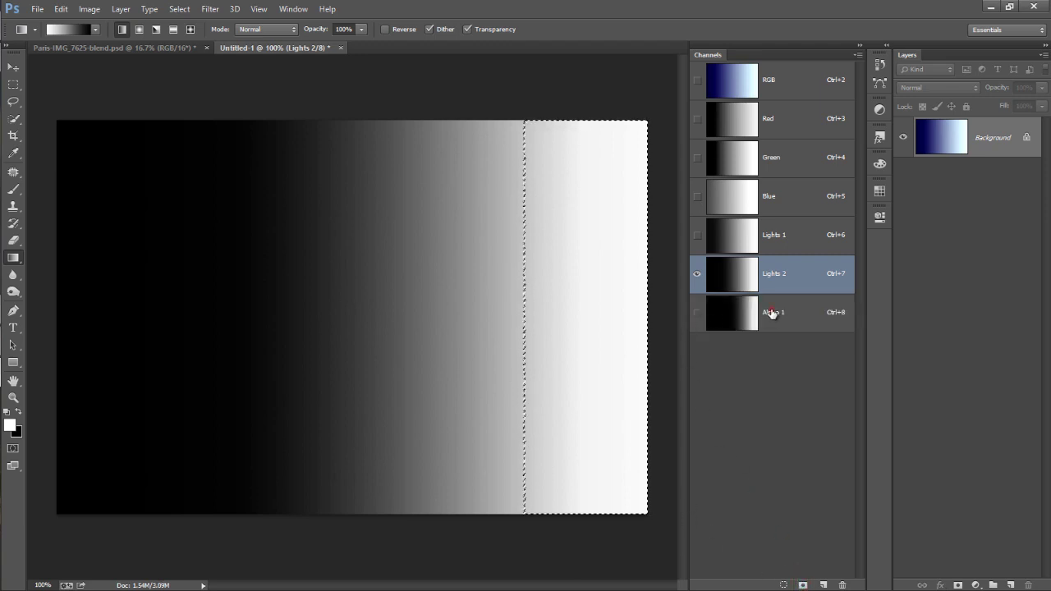
double_click(772, 313)
type("Lig")
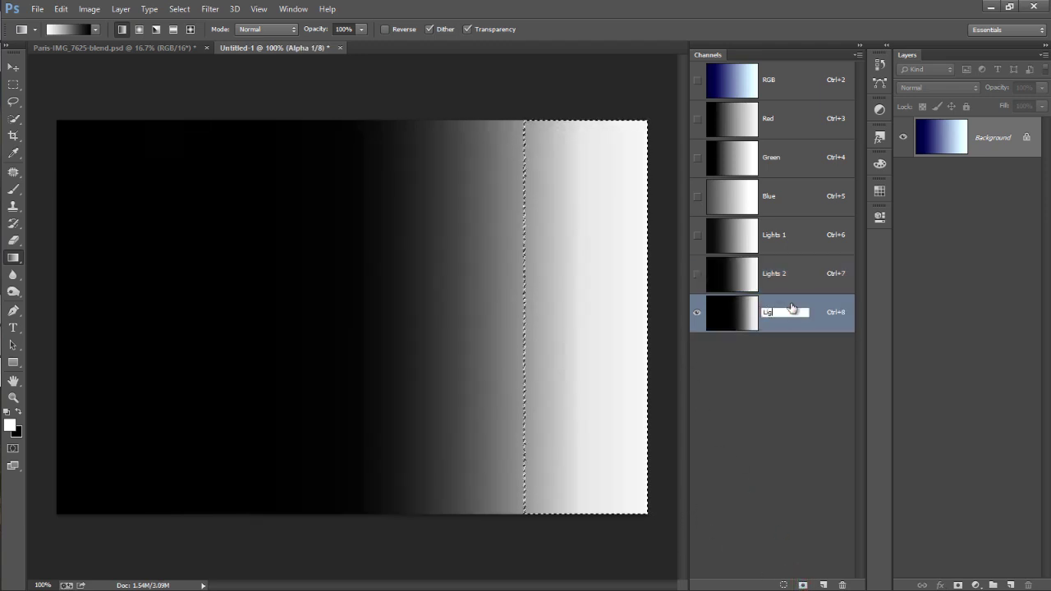
type("hts 3")
key("Return")
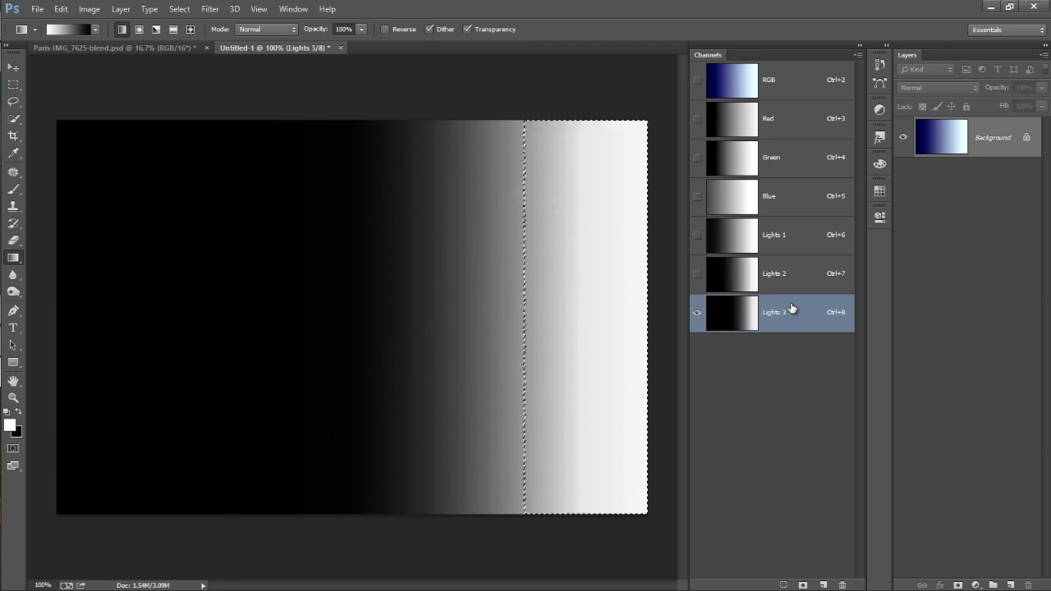
View the Lights 1, Lights 2 and Lights 3 channels in turn to compare their tonal ranges.
left_click(742, 236)
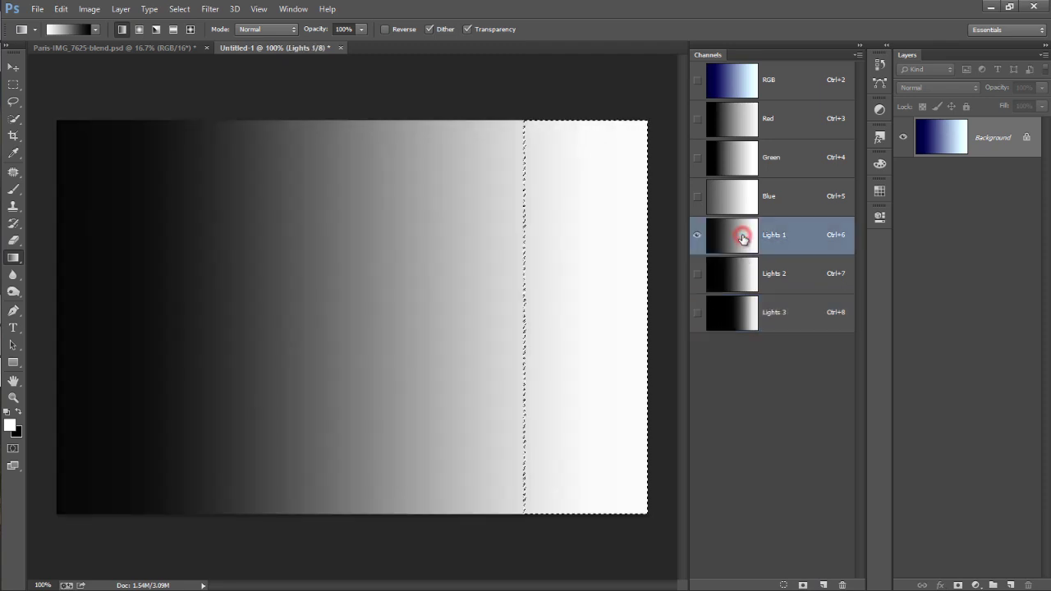
left_click(733, 276)
left_click(739, 316)
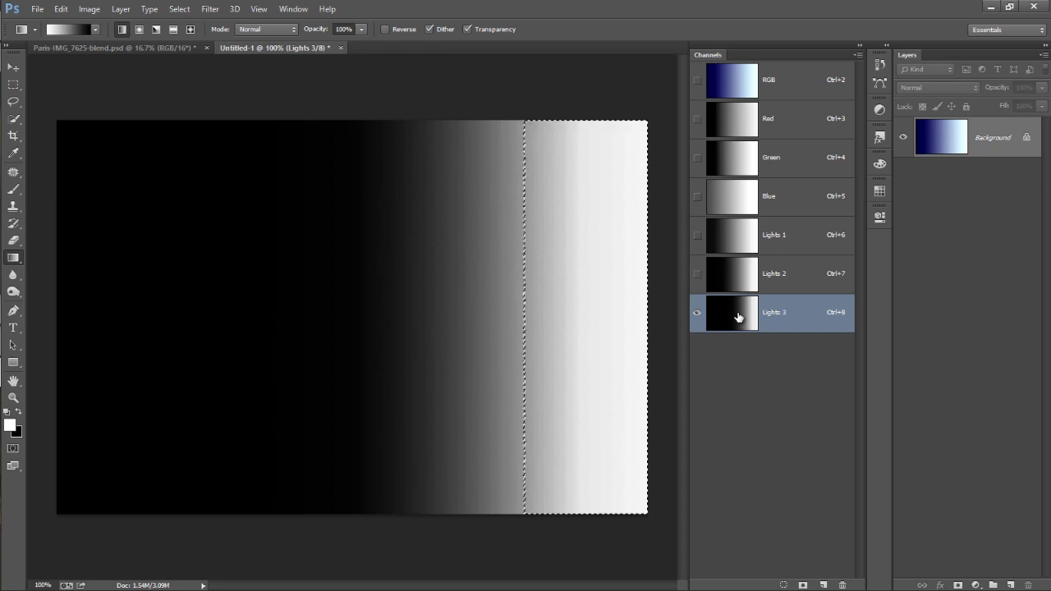
Narrow the selection further by repeatedly intersecting it with the RGB channel's luminosity, and finish by deselecting everything.
left_click(733, 85, "ctrl")
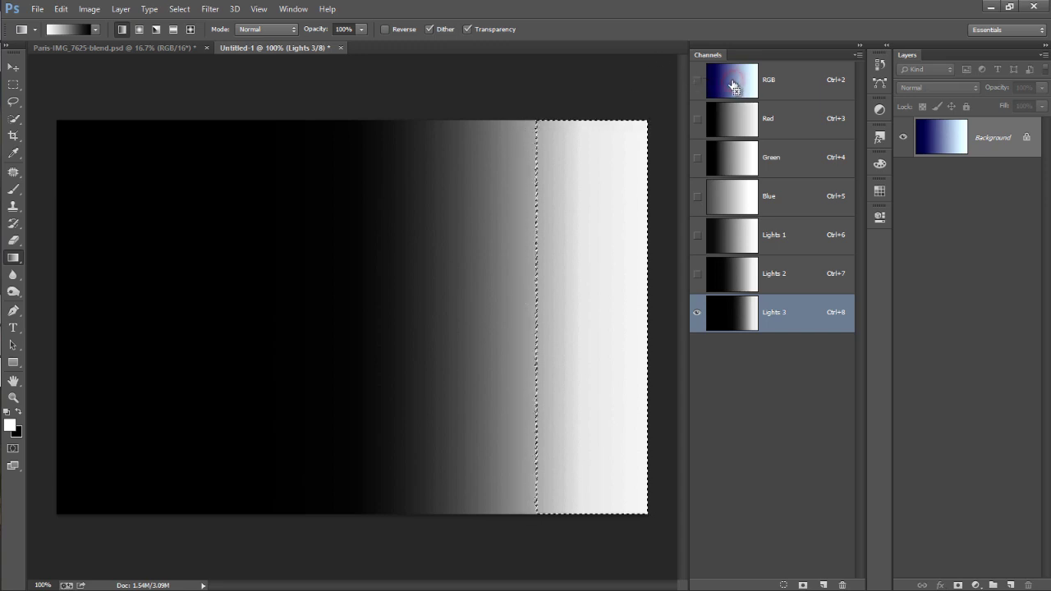
left_click(734, 86, "ctrl+alt+shift")
left_click(737, 87, "ctrl+alt+shift")
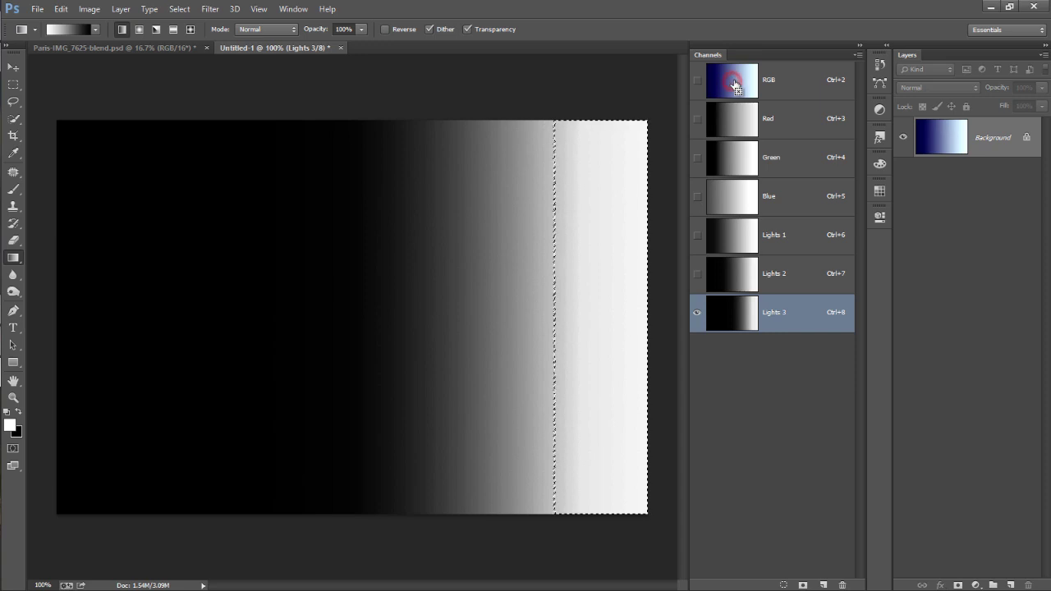
left_click(735, 84, "ctrl+alt+shift")
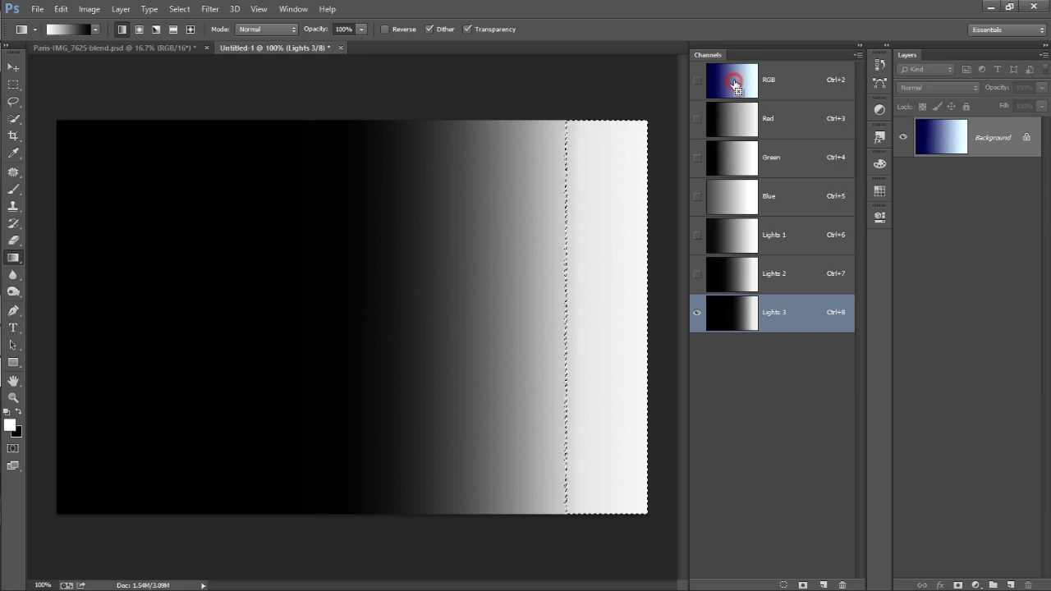
left_click(735, 85, "ctrl+alt+shift")
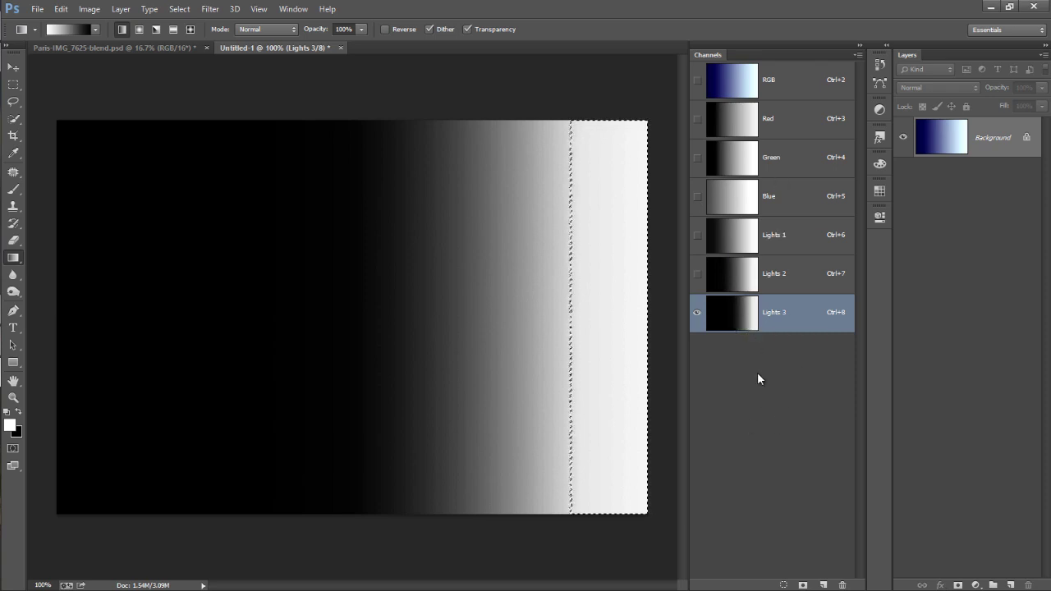
key("ctrl+d")
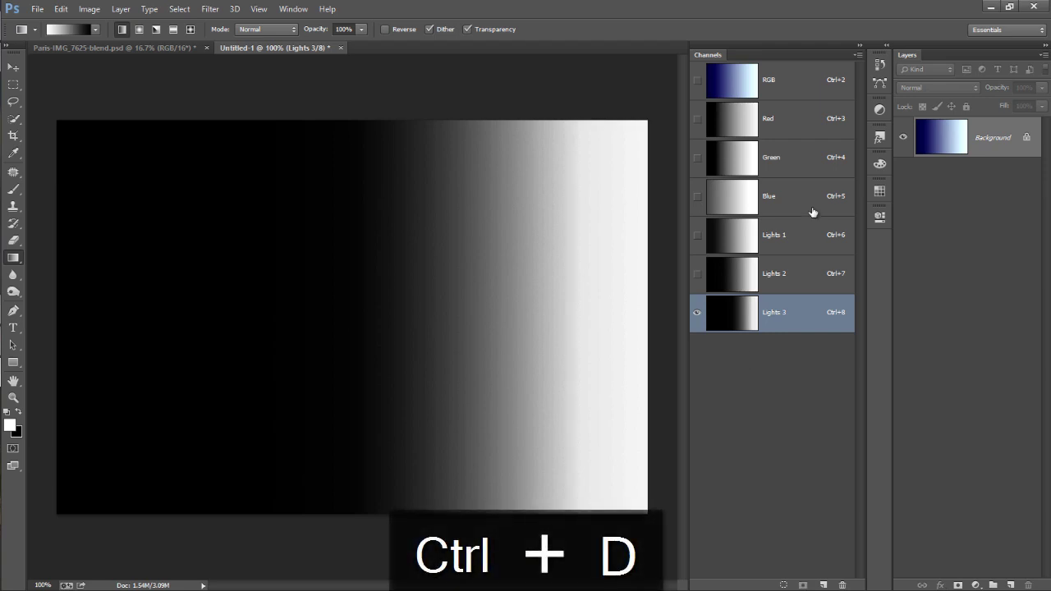
Return to the RGB composite and add an Invert adjustment layer above the Background layer.
left_click(768, 80)
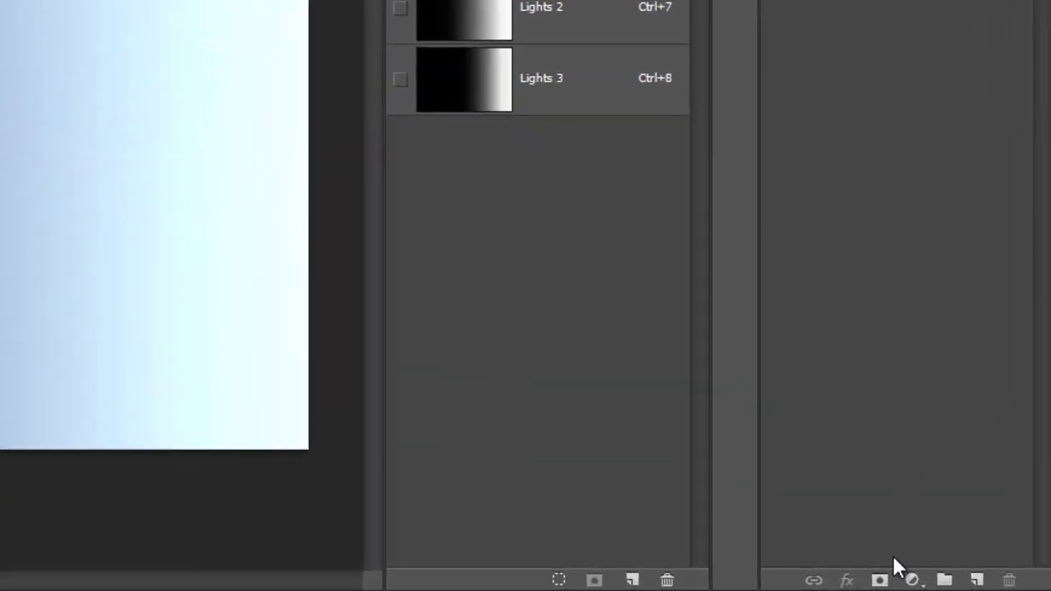
left_click(912, 579)
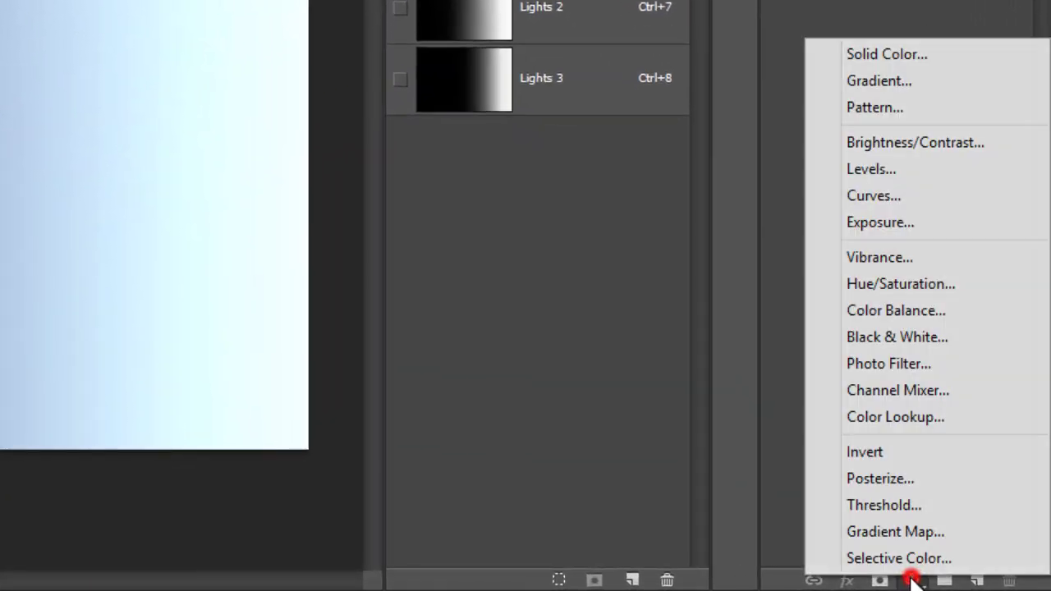
left_click(872, 453)
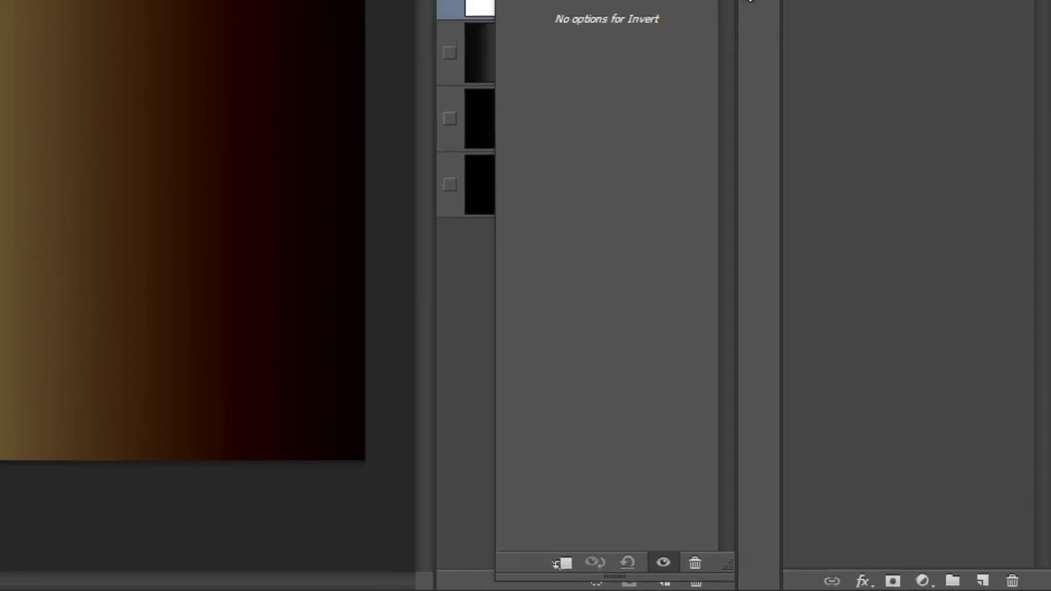
left_click(834, 116)
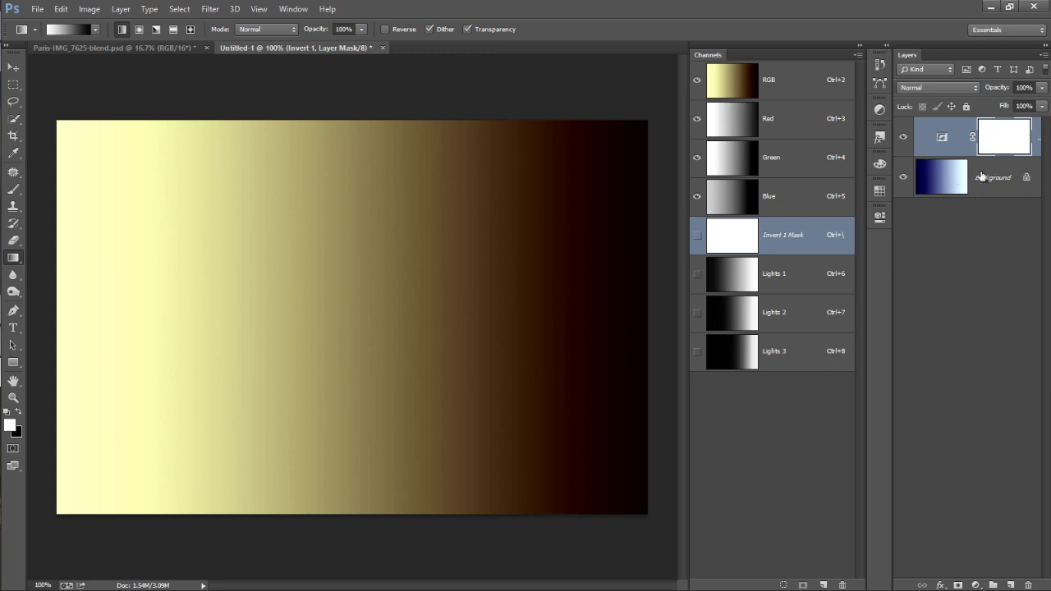
Load the inverted image's RGB luminosity as a selection, save it as a channel named "Darks 1" and compare it with Lights 1.
left_click(725, 85, "ctrl")
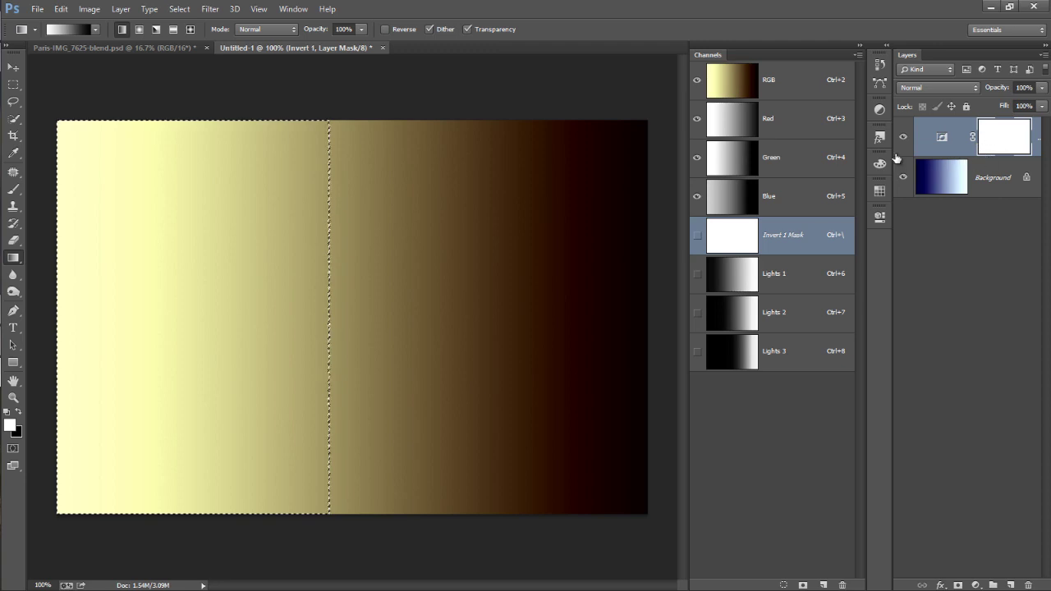
left_click(803, 584)
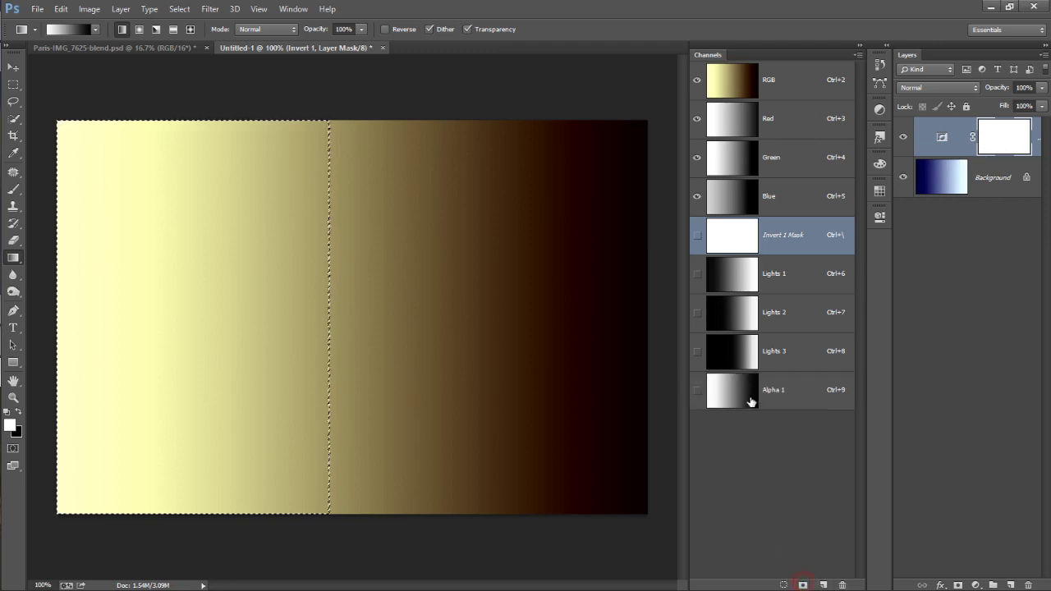
left_click(773, 395)
double_click(773, 391)
type("Darks")
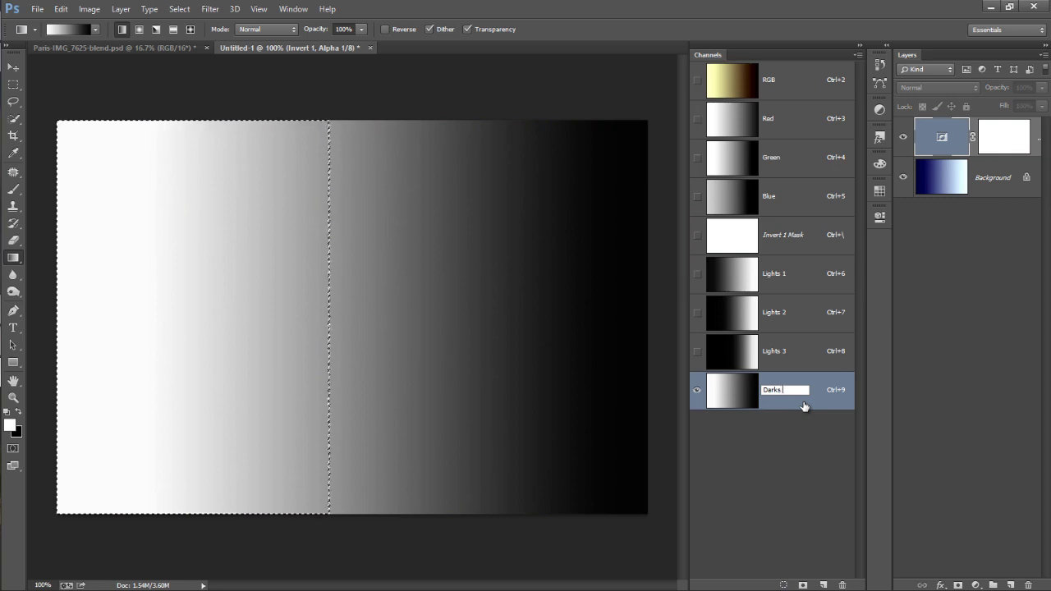
type(" 1")
key("Return")
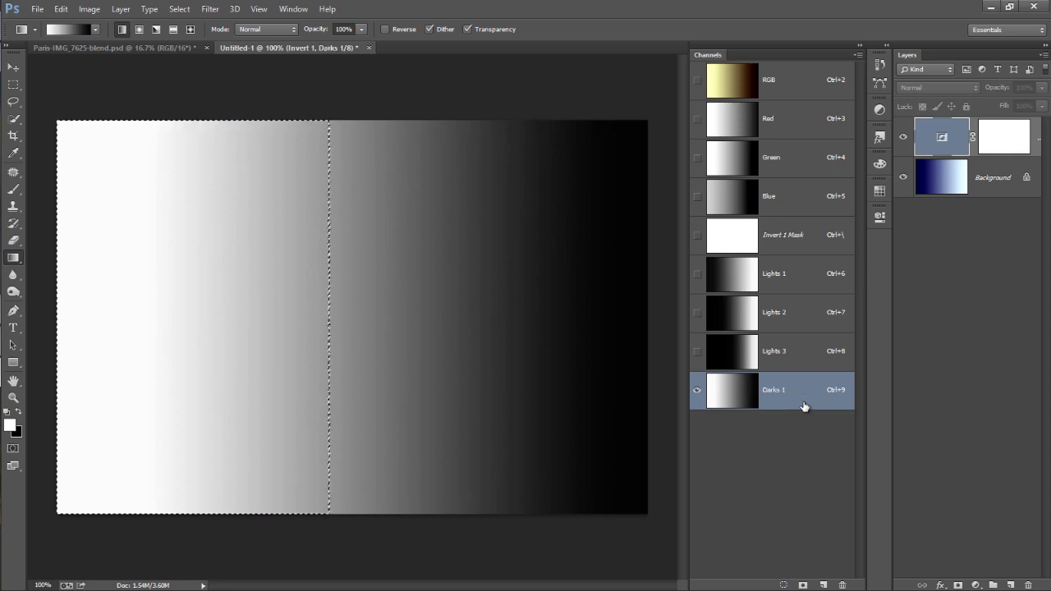
left_click(734, 284)
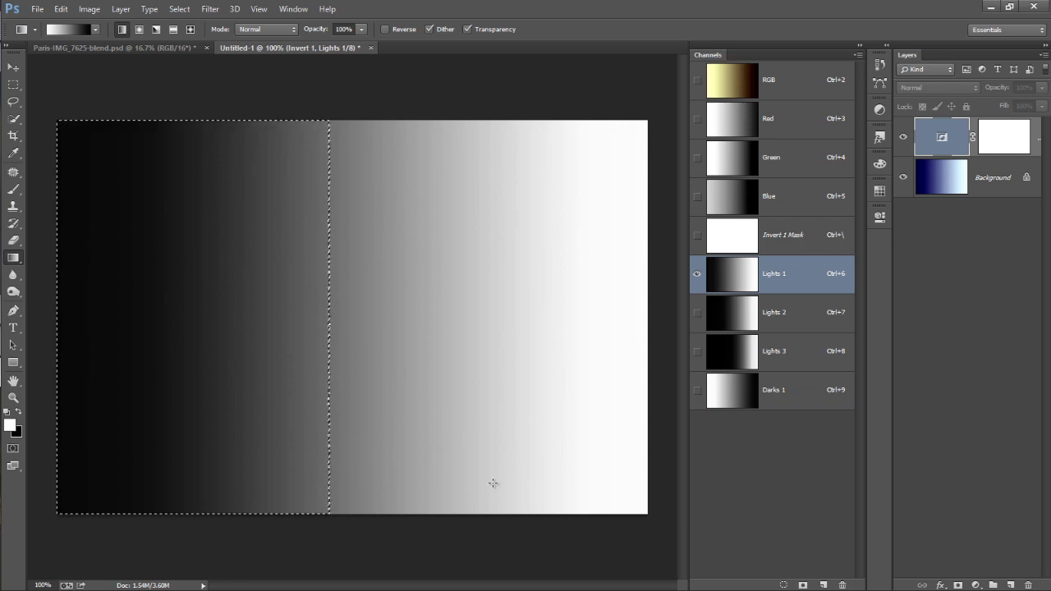
left_click(732, 393)
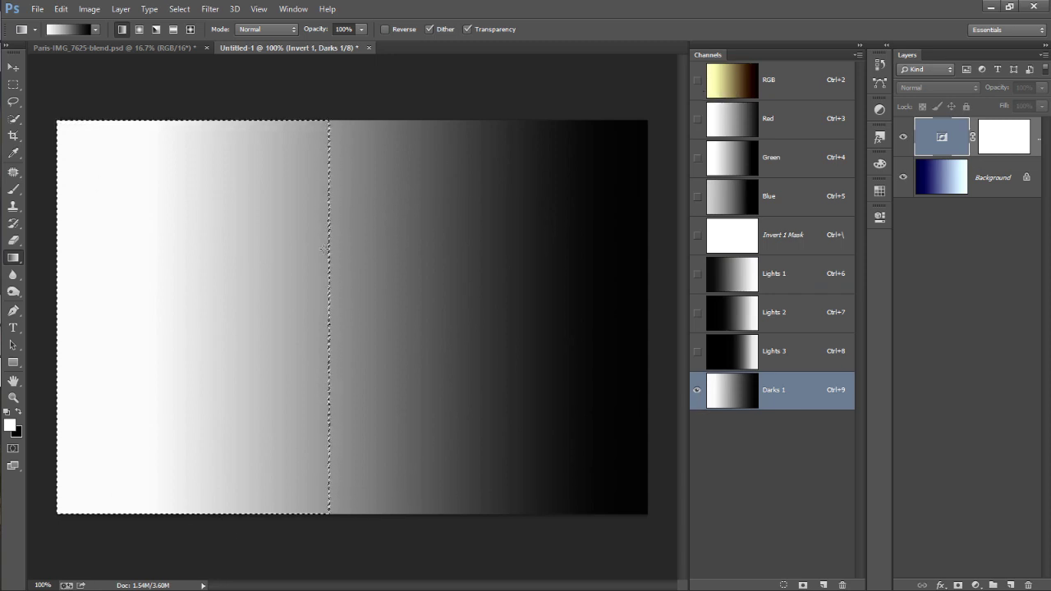
Intersect the selection with the RGB channel's luminosity and save it as a channel named "Darks 2".
left_click(730, 86, "ctrl")
left_click(803, 585)
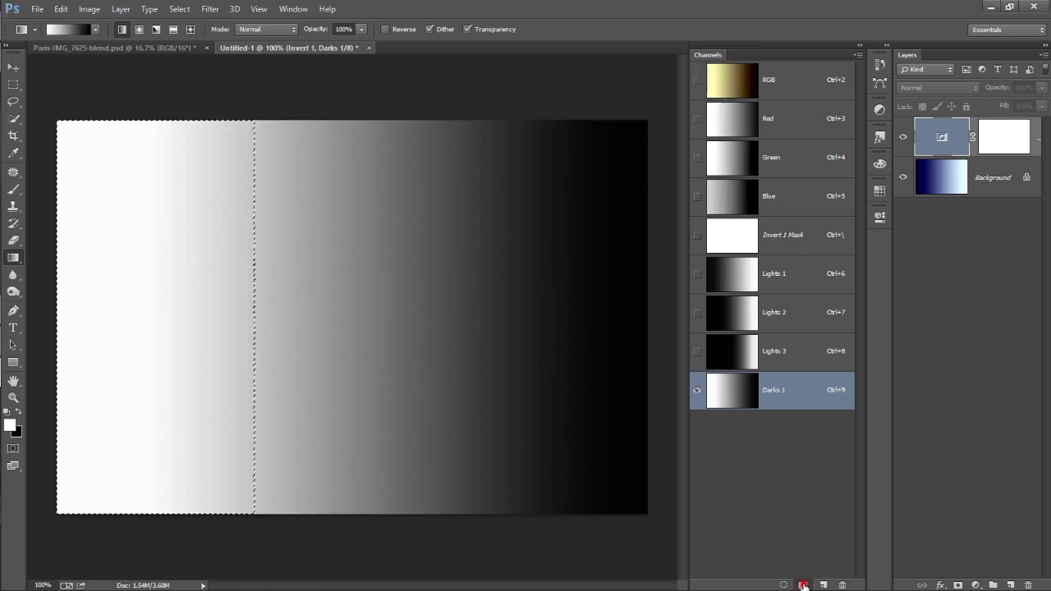
double_click(772, 428)
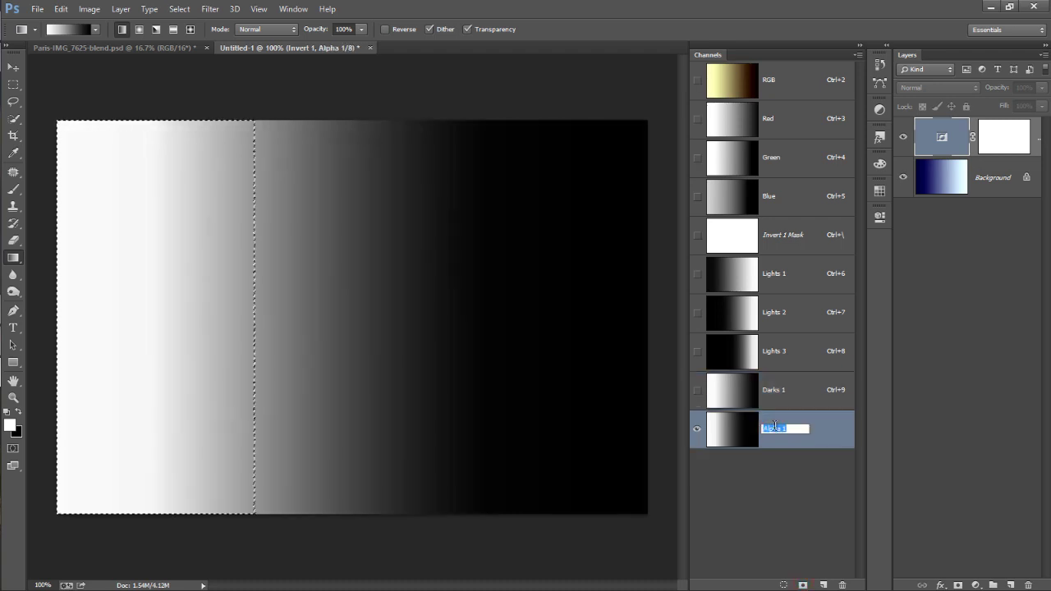
type("Darks 2")
key("Return")
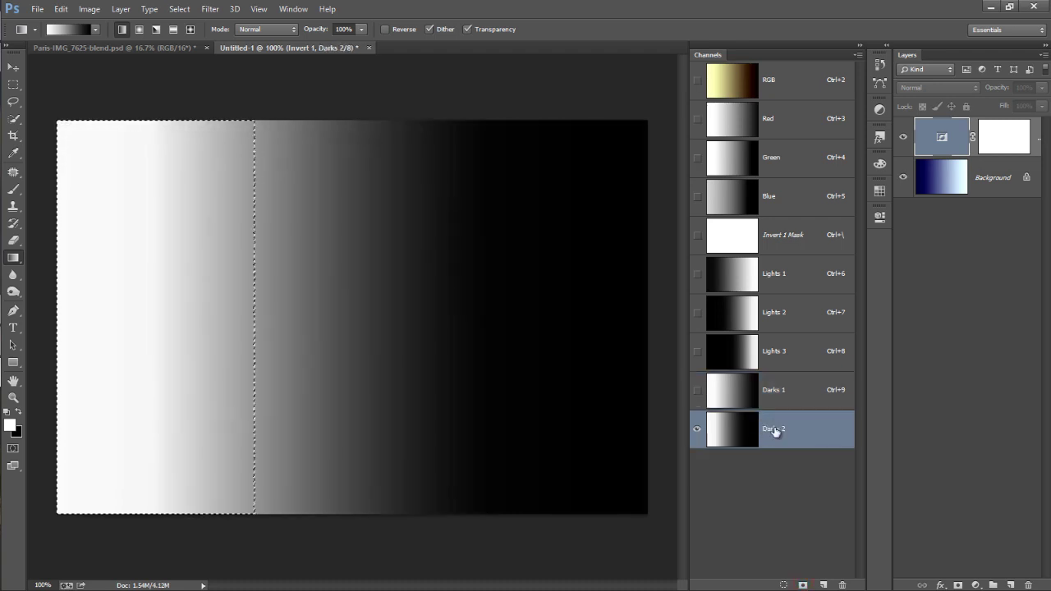
Intersect the selection once more with the RGB channel's luminosity and save it as a channel named "Darks 3".
left_click(729, 81, "ctrl+alt")
left_click(802, 585)
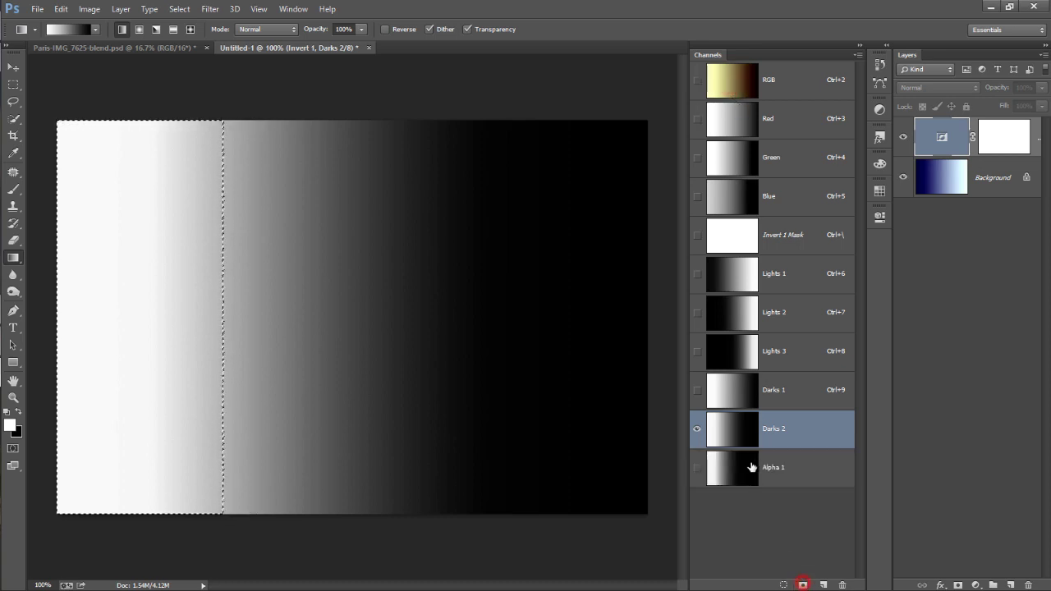
double_click(772, 467)
type("Darks 3")
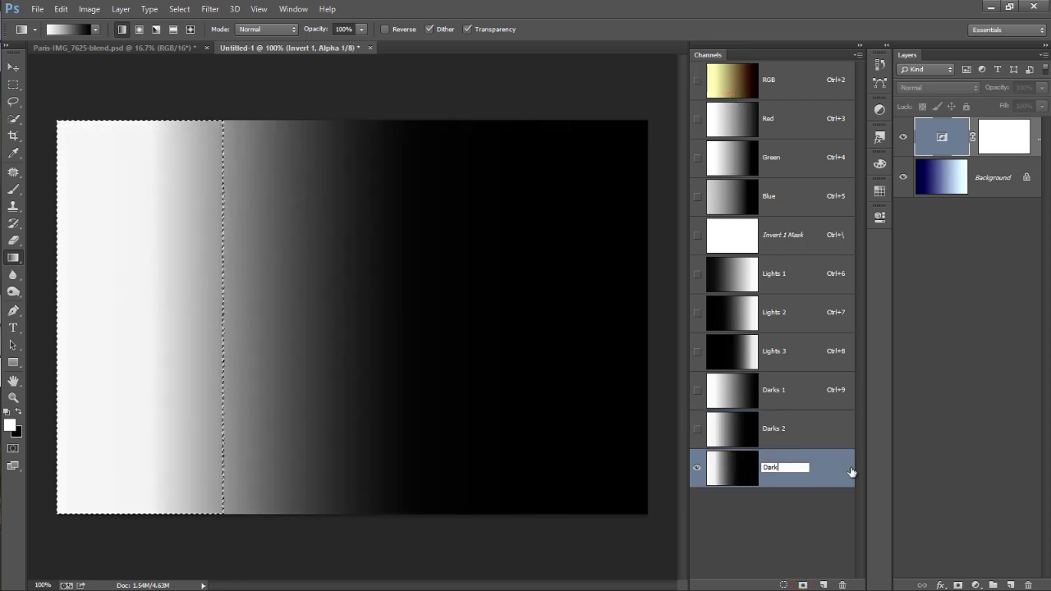
key("Return")
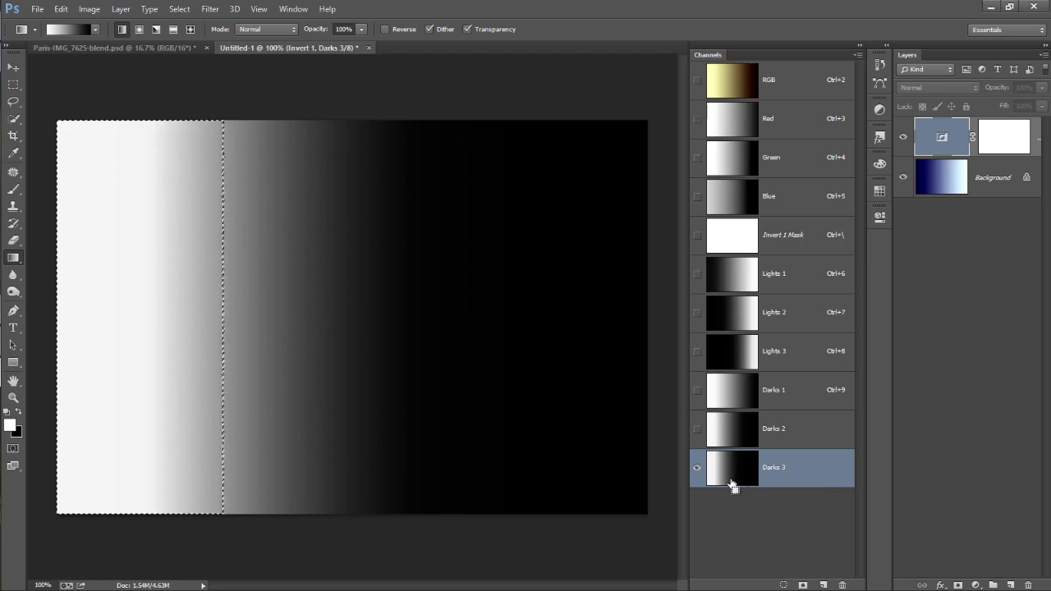
Deselect everything and delete the Invert adjustment layer, leaving the RGB composite active.
key("ctrl+d")
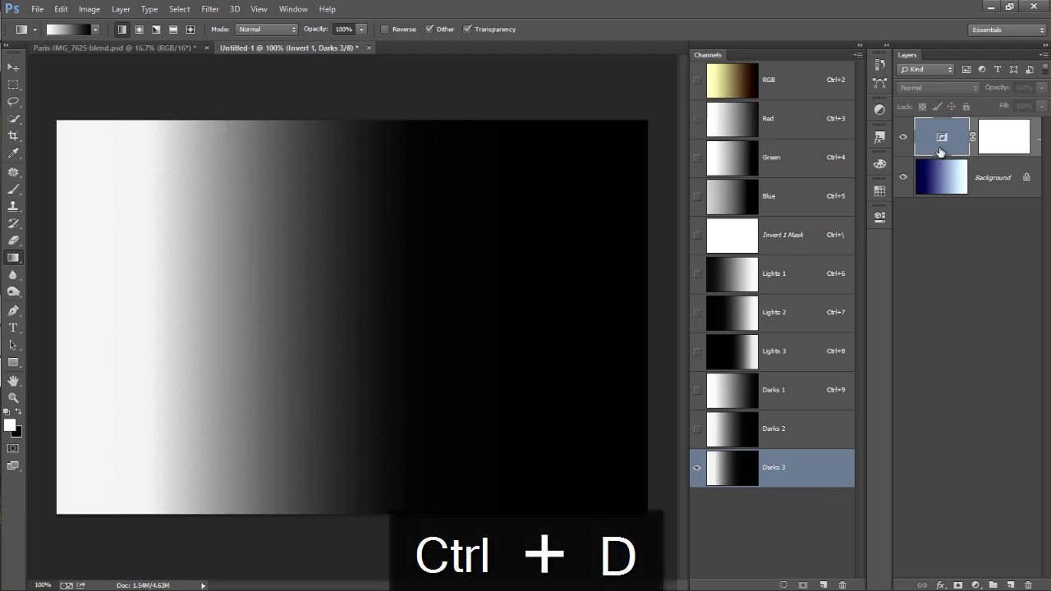
left_click_drag(941, 152, 1030, 584)
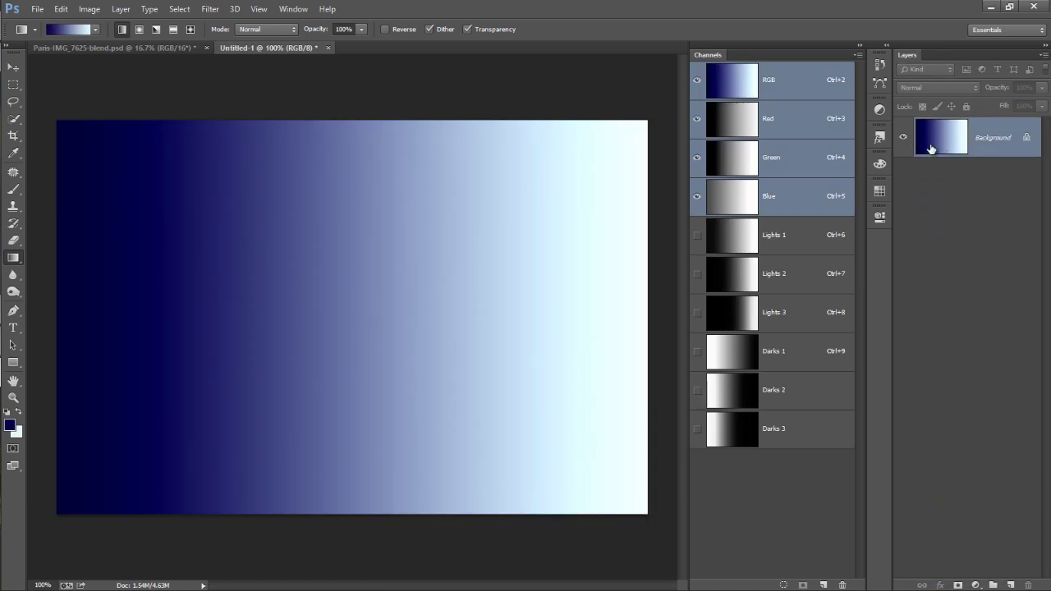
left_click(741, 82)
left_click(737, 83)
Select the whole image, subtract the Lights 1 and Darks 1 channels from the selection, and save the remainder as a new channel.
left_click(737, 83, "ctrl")
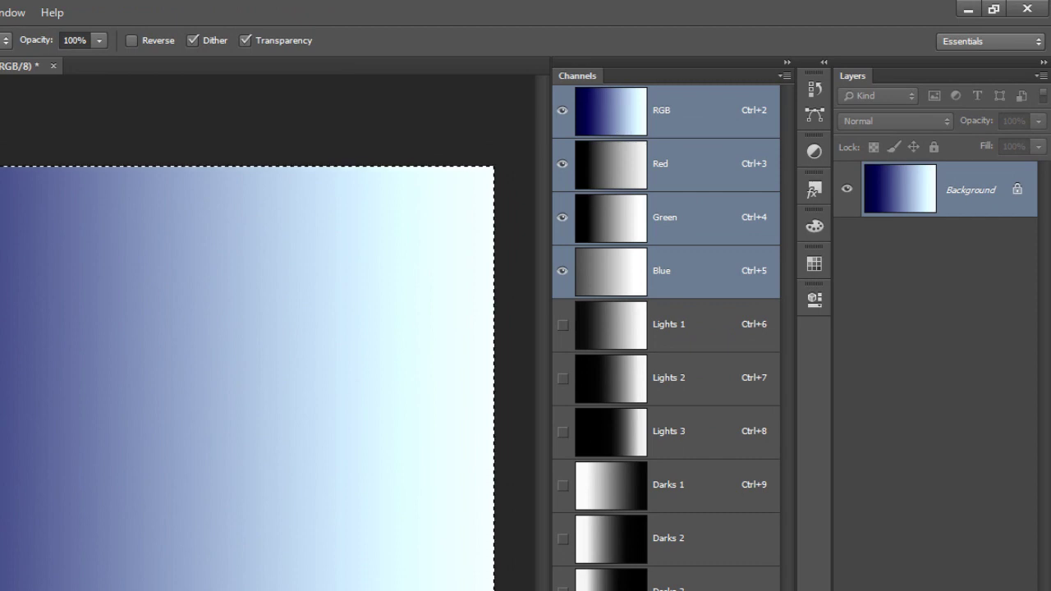
left_click(613, 329, "ctrl+alt")
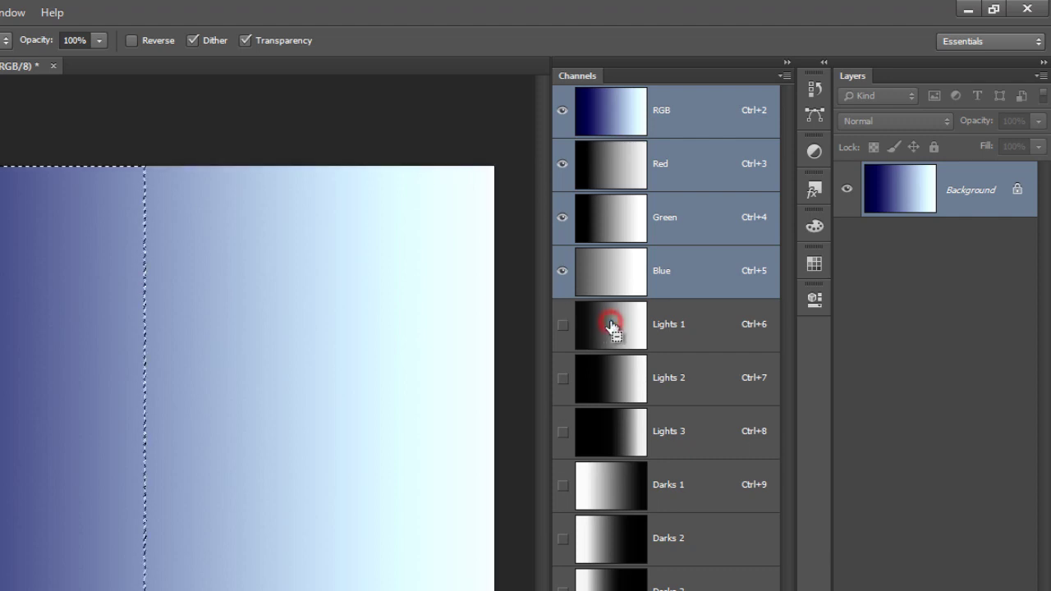
left_click(613, 495, "ctrl+alt+shift")
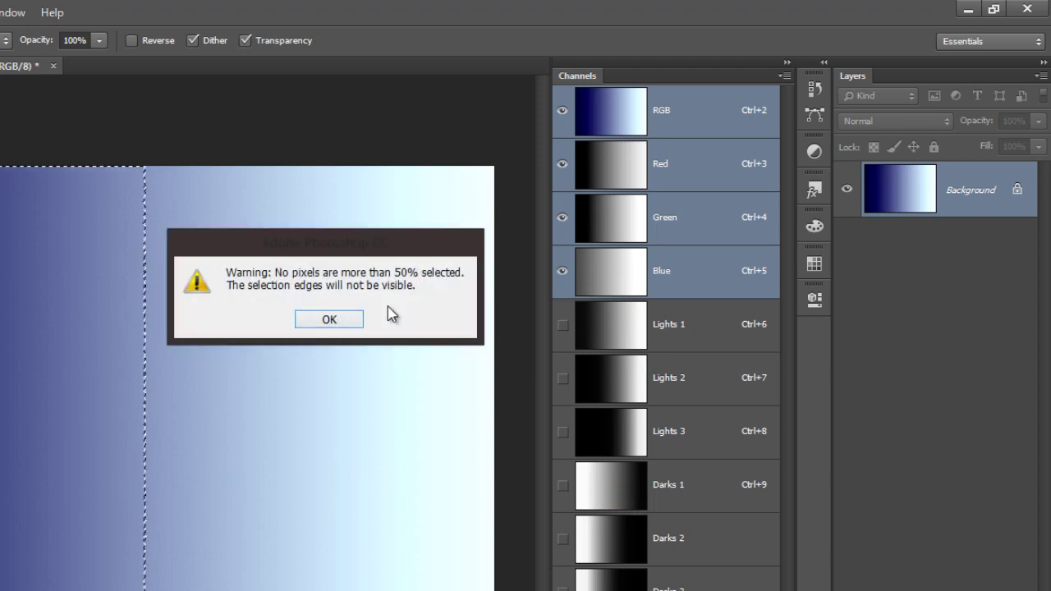
left_click(333, 320)
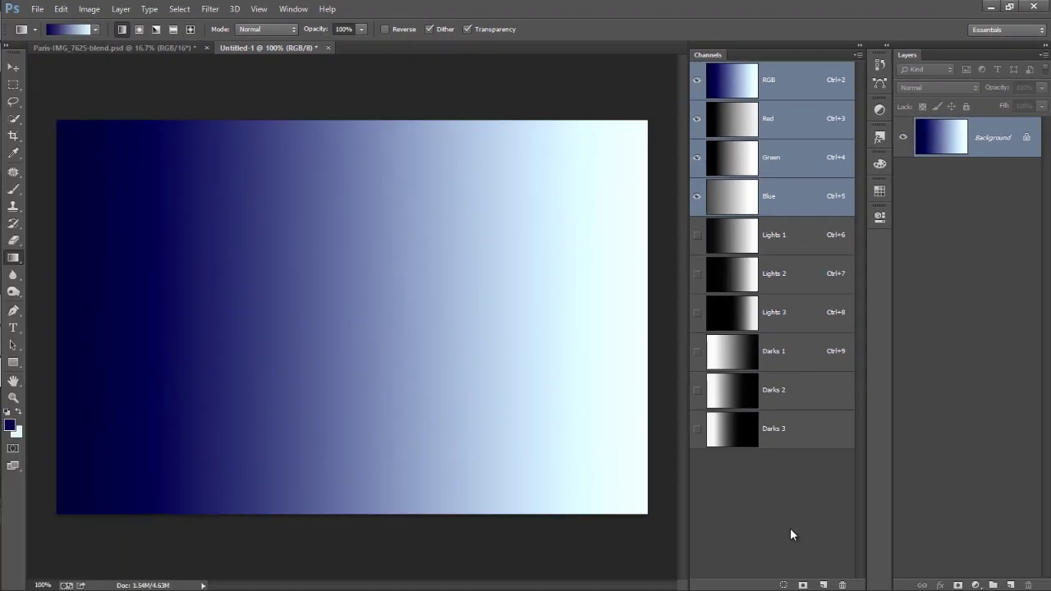
left_click(804, 586)
left_click(731, 471)
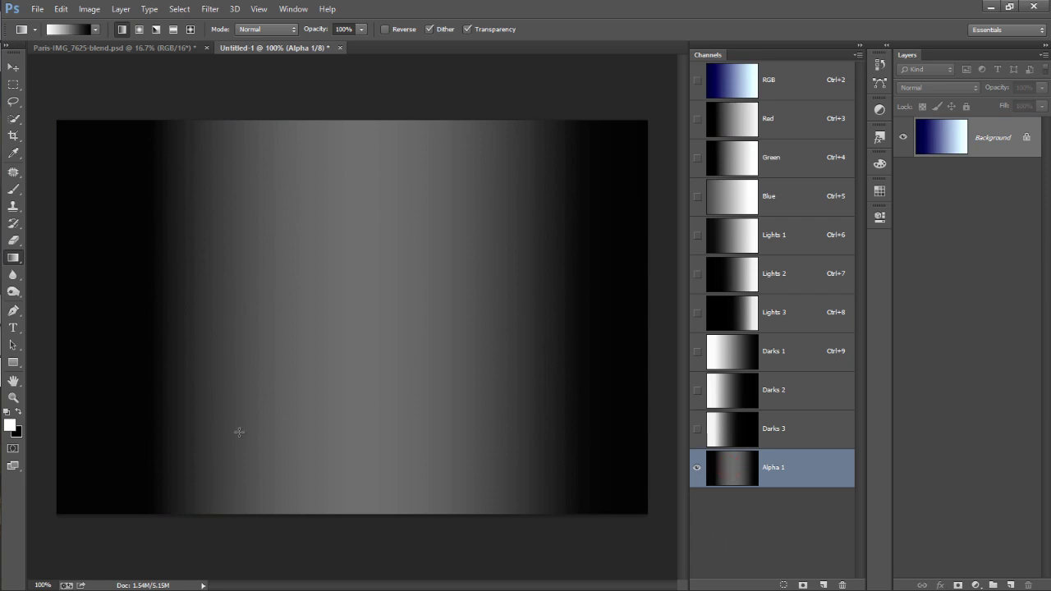
Compare the new channel with the RGB composite and rename it "Midtones 1".
left_click(761, 82)
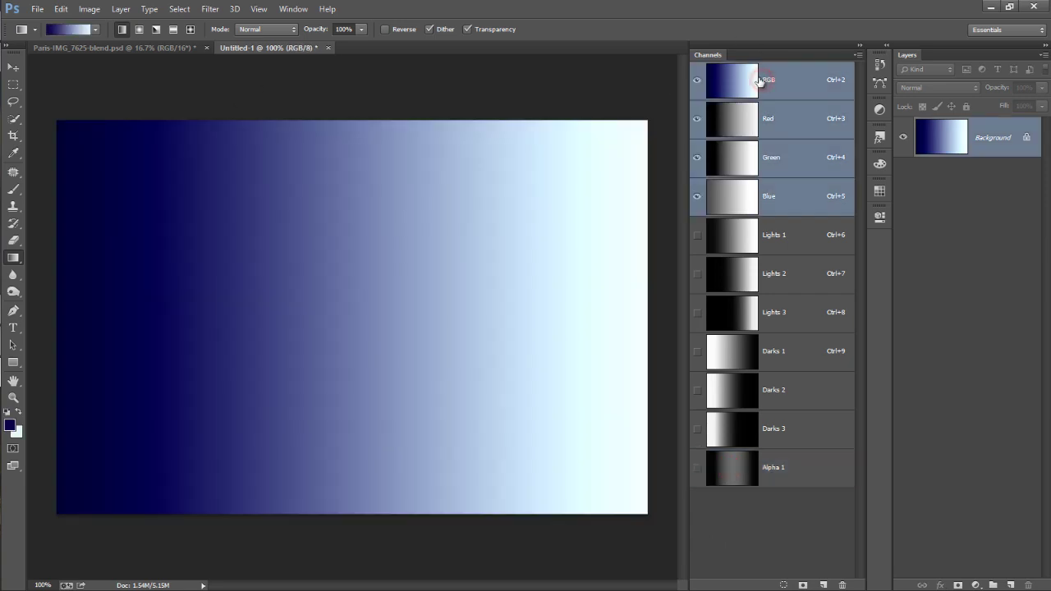
left_click(750, 474)
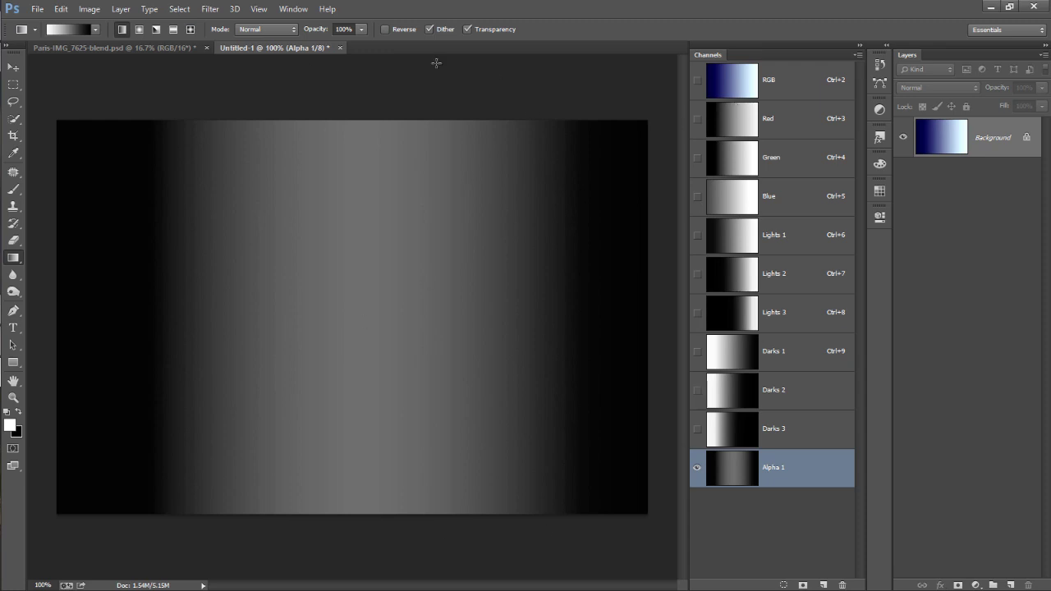
double_click(772, 469)
type("Midtones 1")
key("Return")
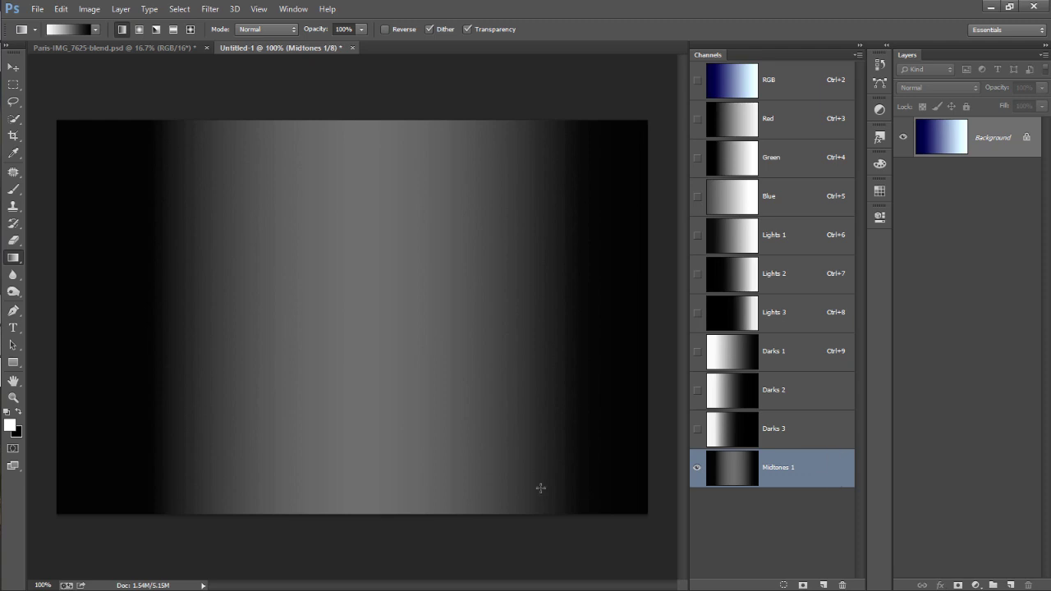
Select the whole RGB image, subtract the Lights 2 and Darks 2 channels, and save the remaining selection as a new channel.
left_click(742, 78)
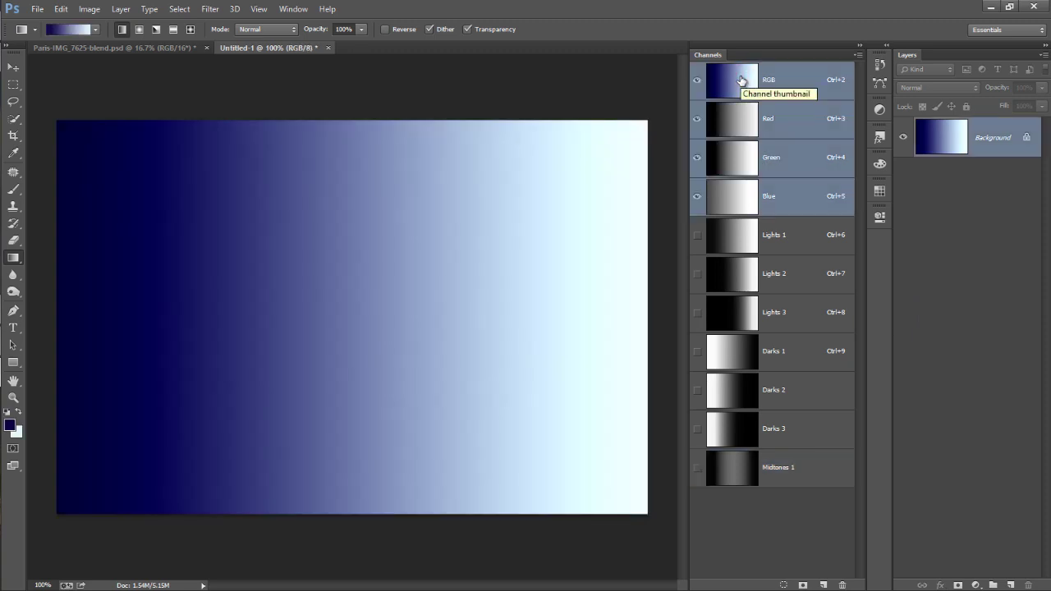
key("ctrl+a")
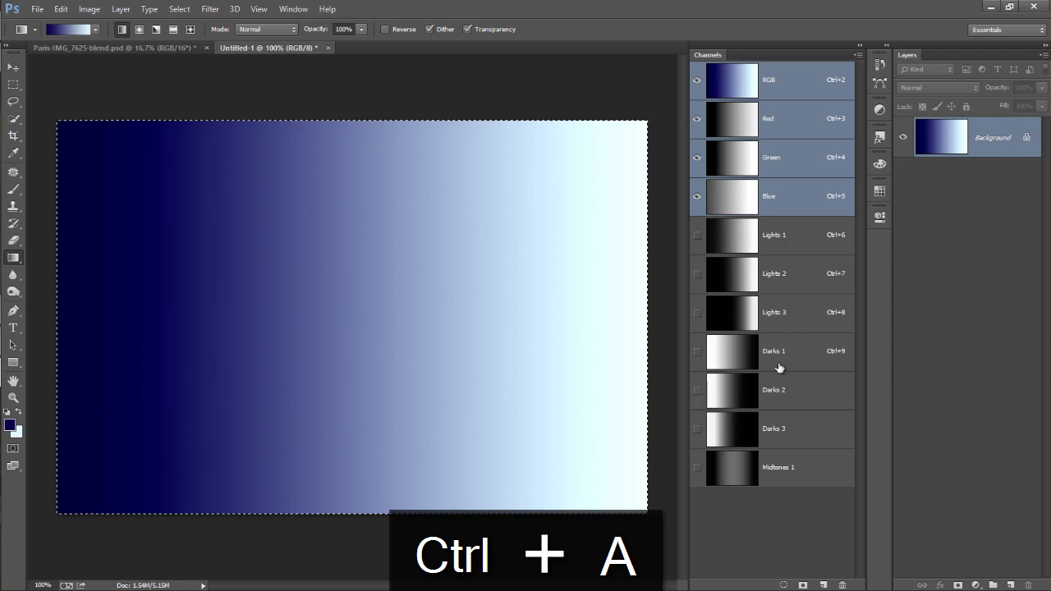
left_click(729, 277, "ctrl")
left_click(739, 395, "ctrl+alt+shift")
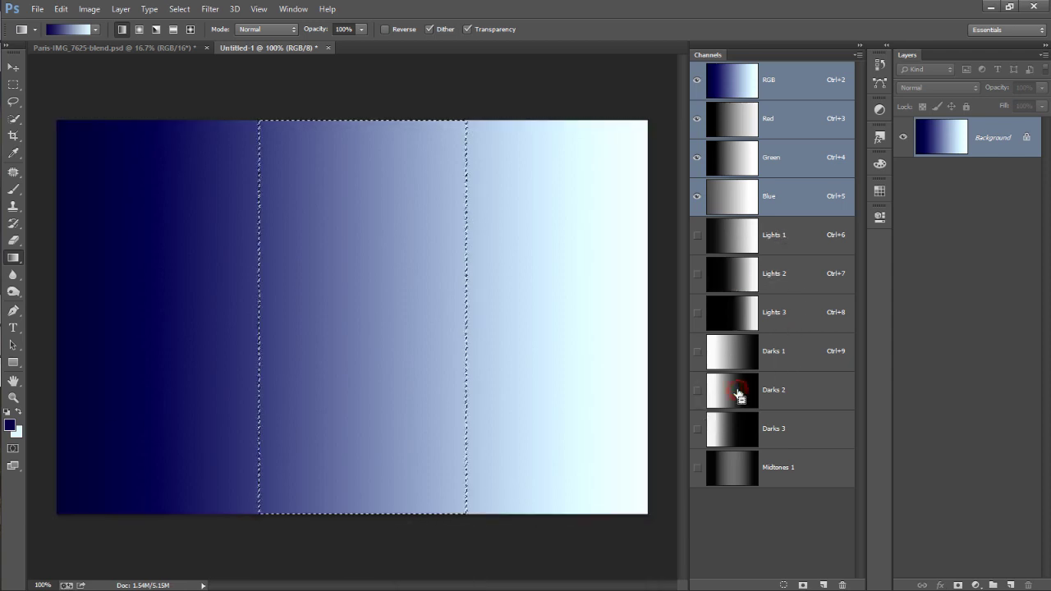
left_click(805, 585)
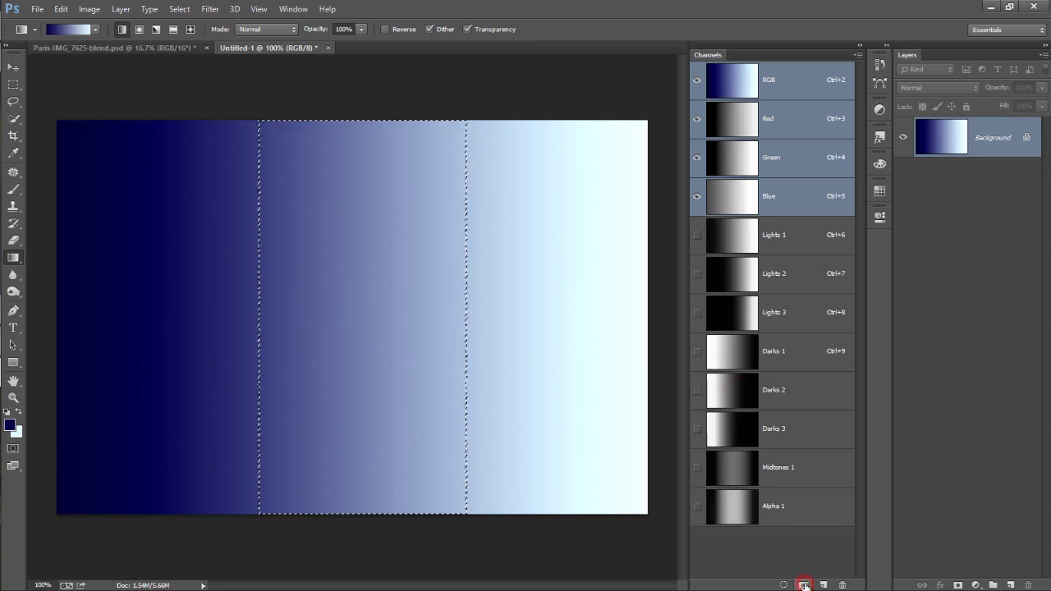
Clear the selection, rename the newest channel "Midtones 2" and compare it with Midtones 1.
left_click(737, 474)
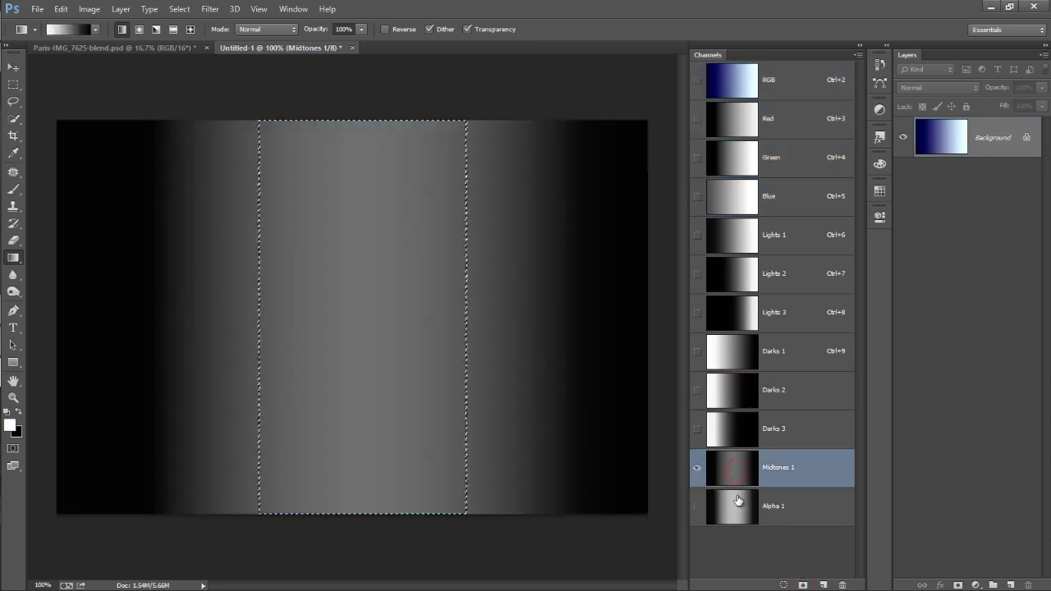
key("ctrl+d")
left_click(740, 509)
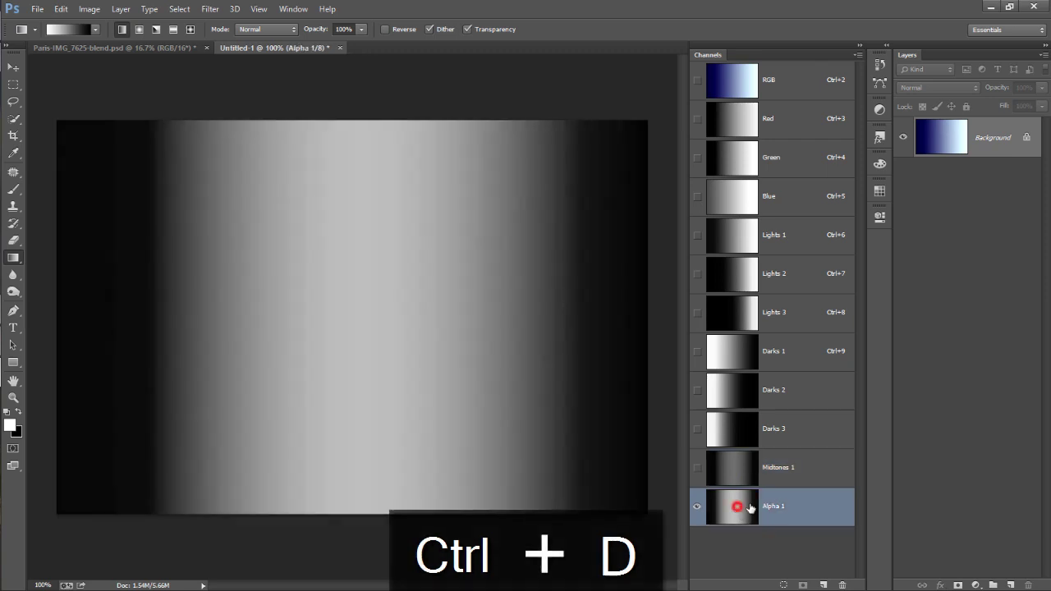
double_click(774, 506)
type("Midtones 2")
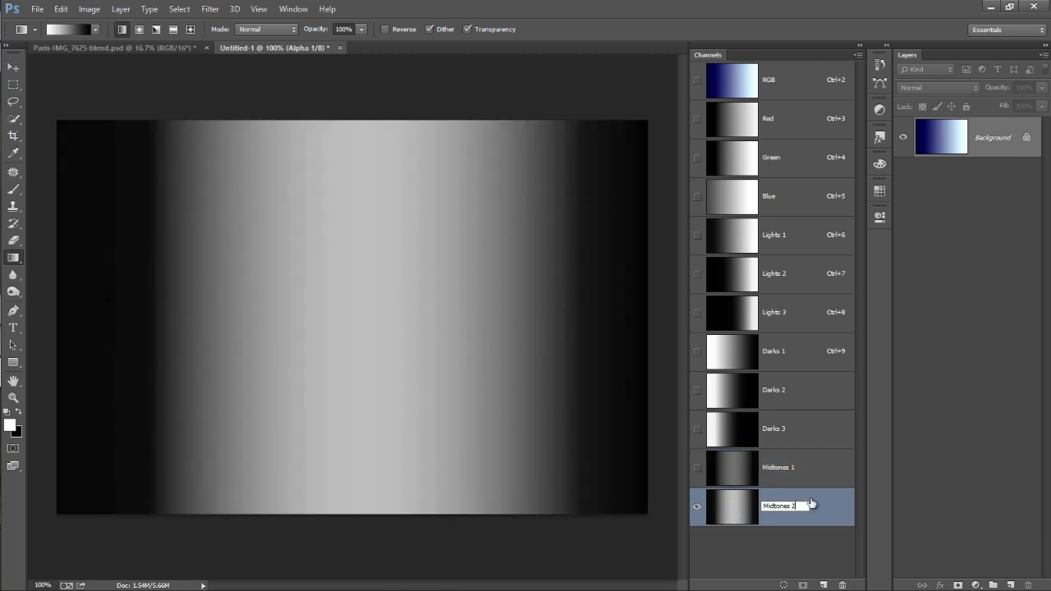
key("Return")
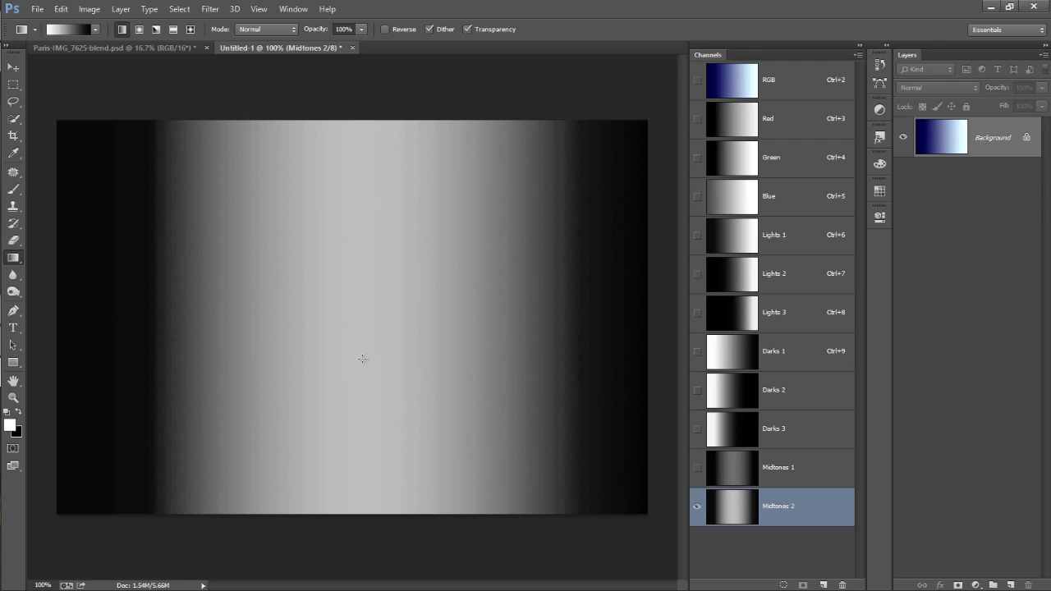
left_click(799, 473)
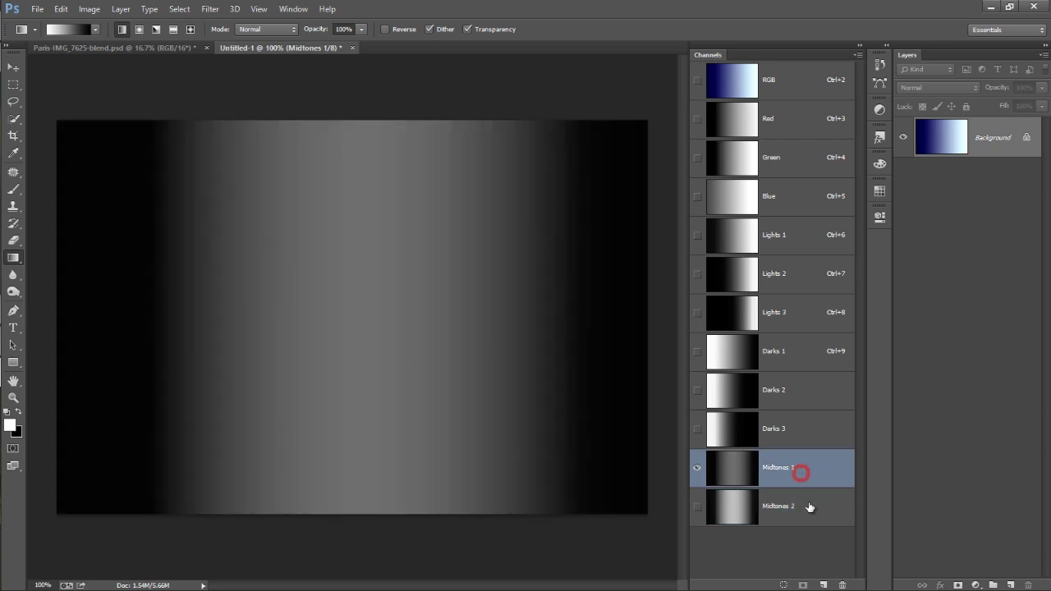
Select the whole RGB image, subtract the Lights 1 and Darks 3 channels, and save the remaining selection as a new channel.
left_click(811, 508)
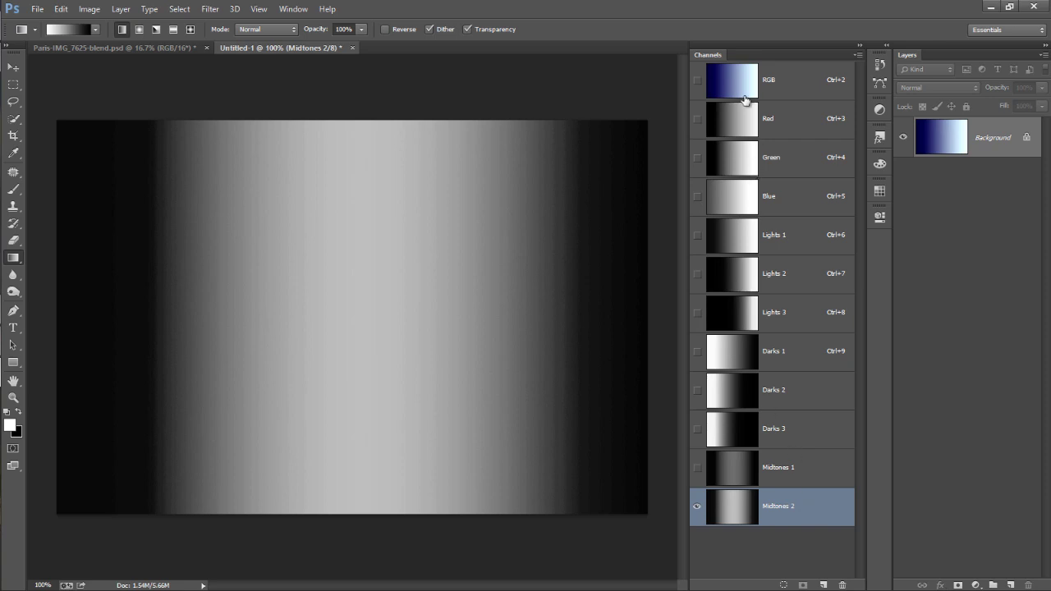
left_click(786, 88)
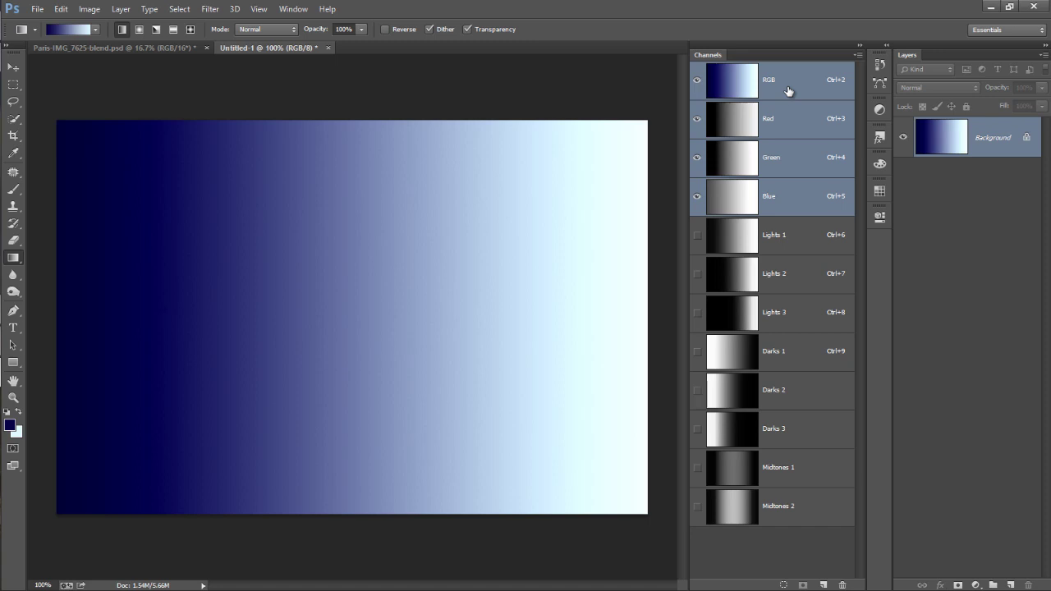
left_click(732, 87, "ctrl")
key("ctrl+a")
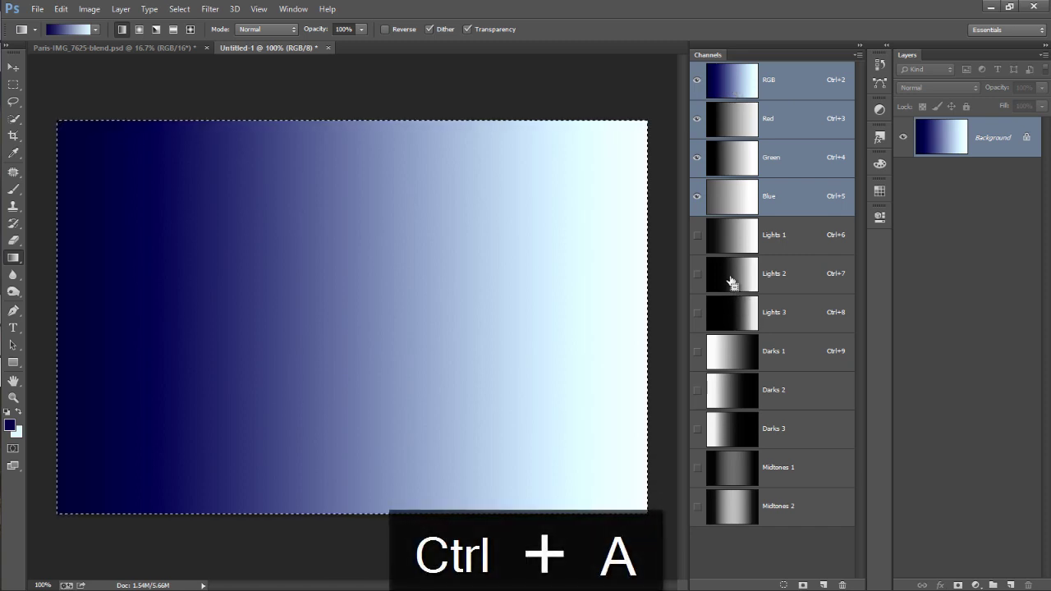
left_click(735, 239, "ctrl+alt")
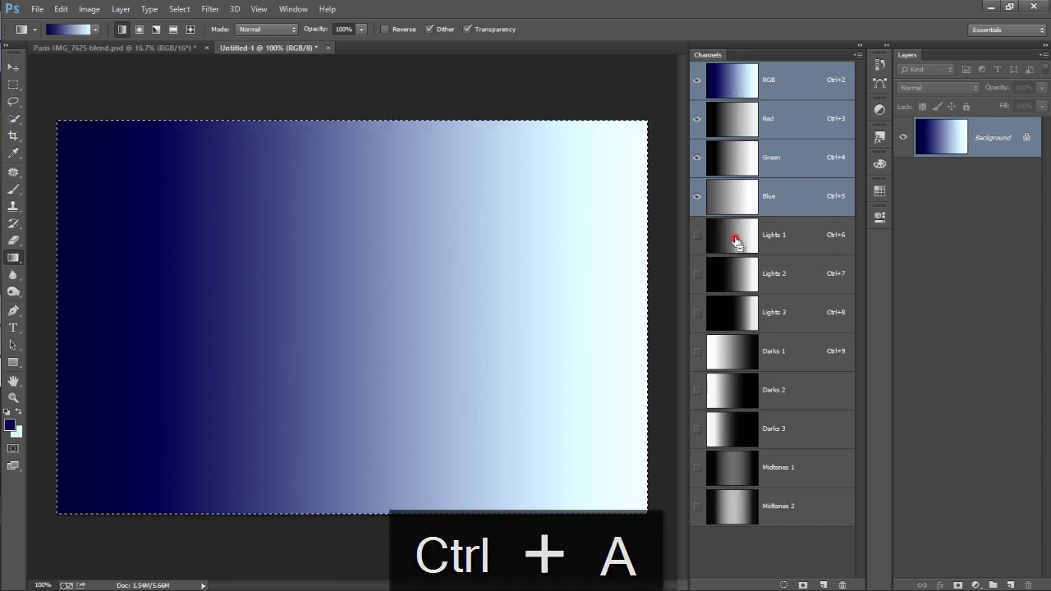
left_click(730, 436, "ctrl")
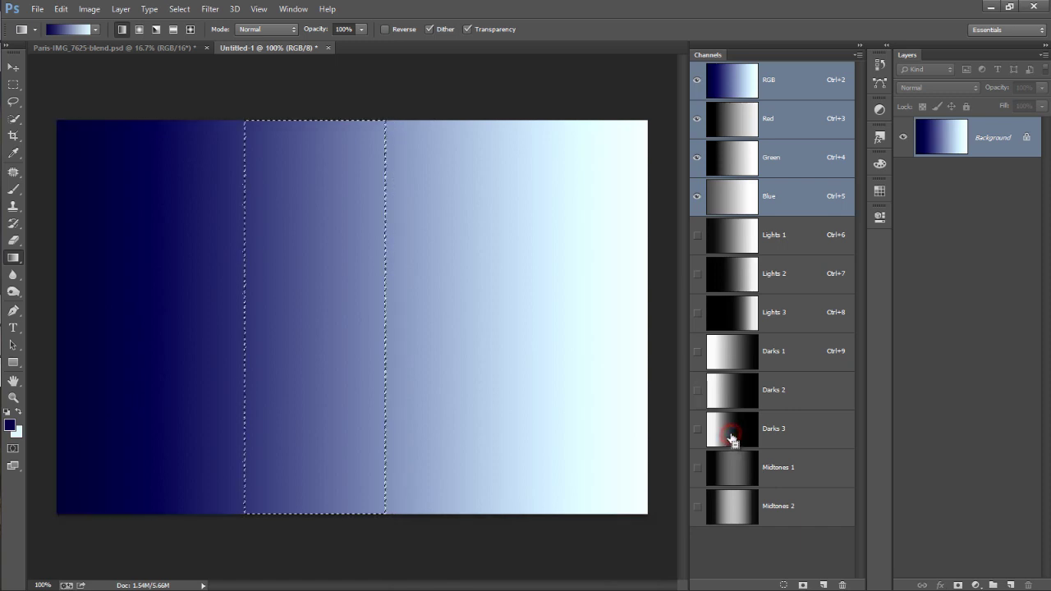
left_click(806, 585)
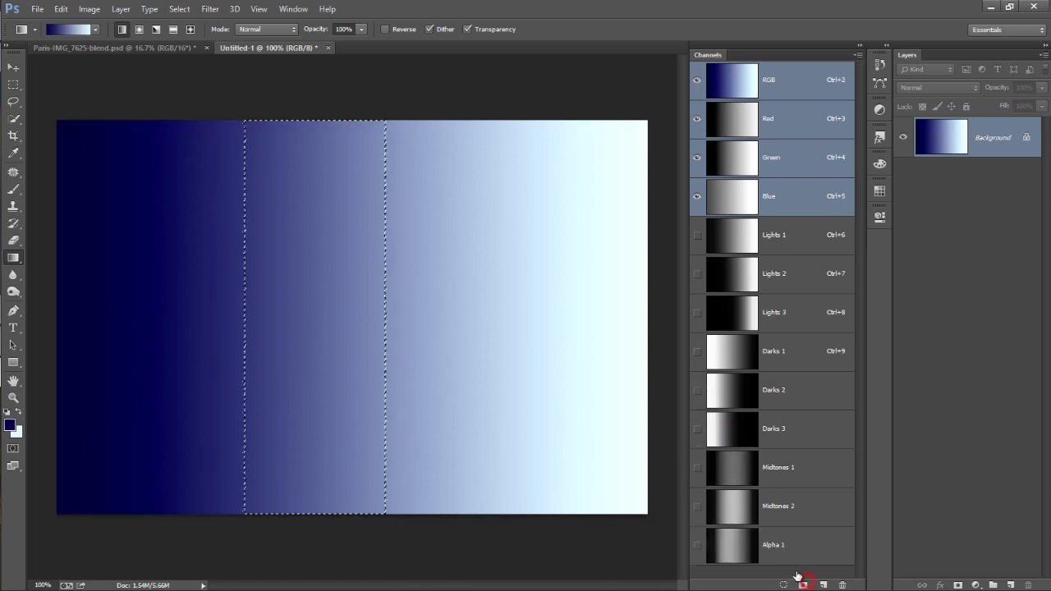
Display the newly saved channel on its own and clear the selection.
left_click(733, 546)
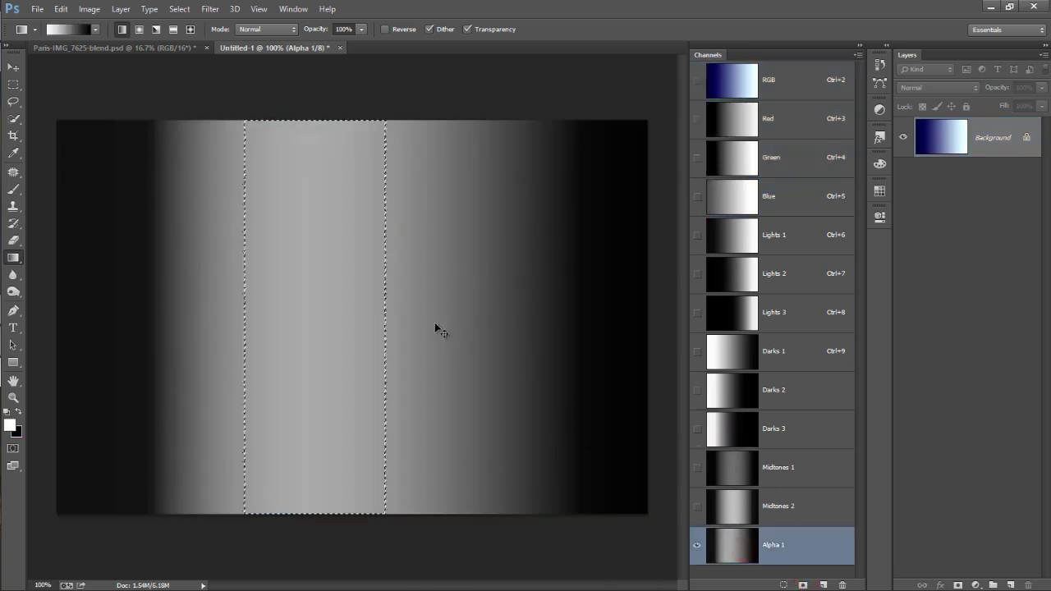
key("ctrl+d")
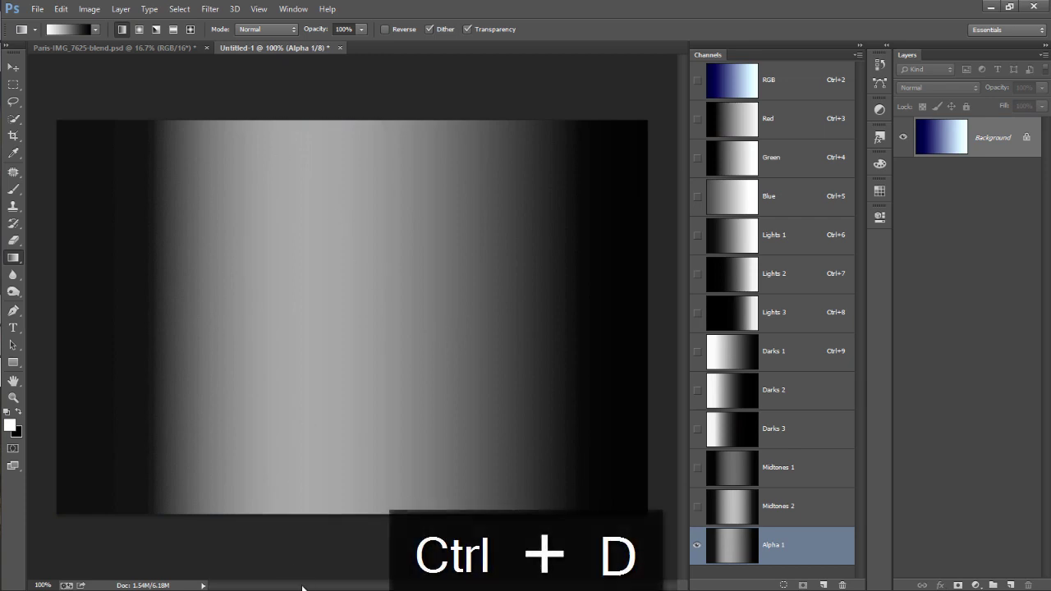